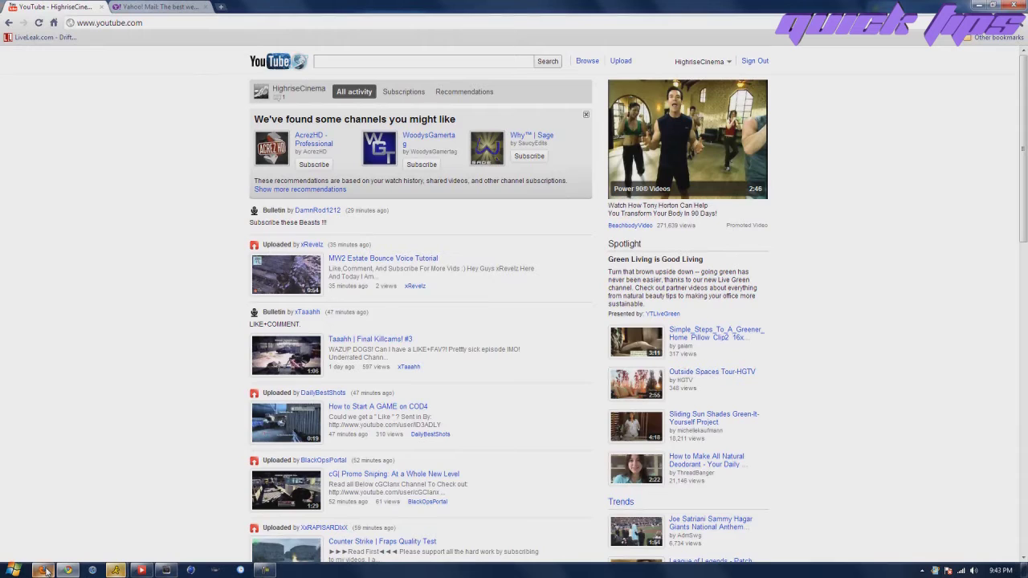
# Open image-maps.com in a new Firefox tab.
pyautogui.moveTo(46, 571)
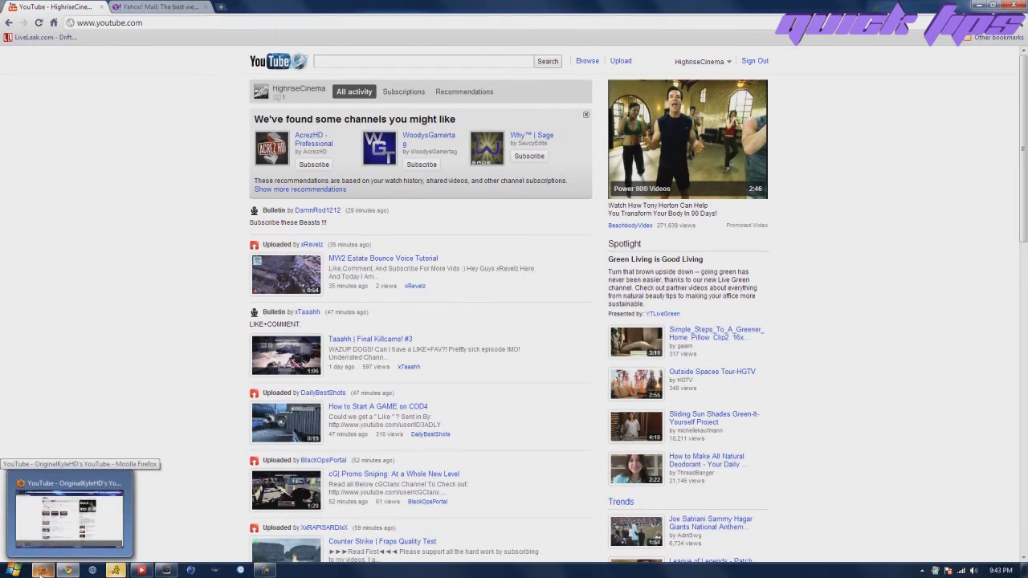
pyautogui.click(40, 571)
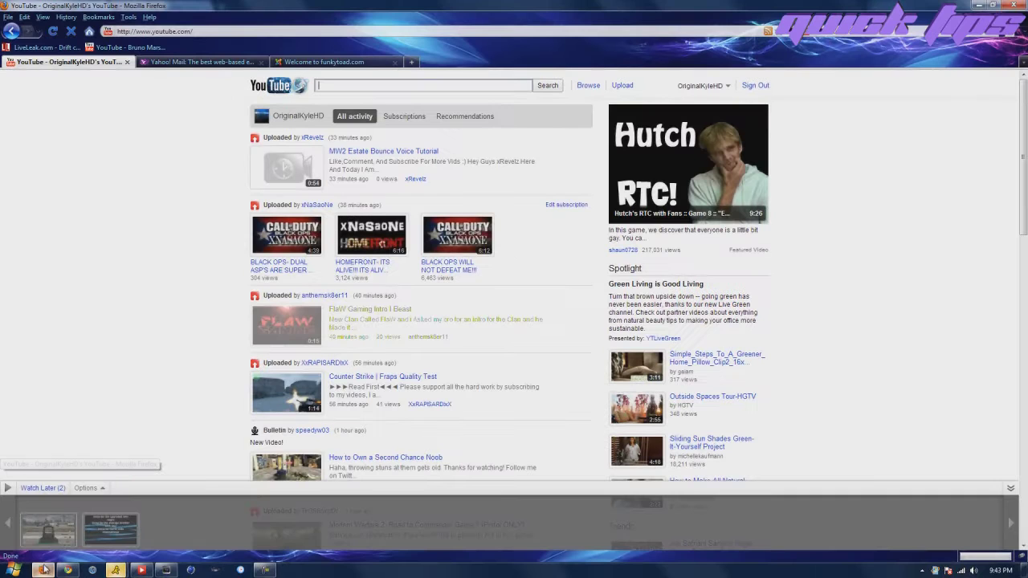
pyautogui.click(411, 63)
pyautogui.write('image-maps.com/')
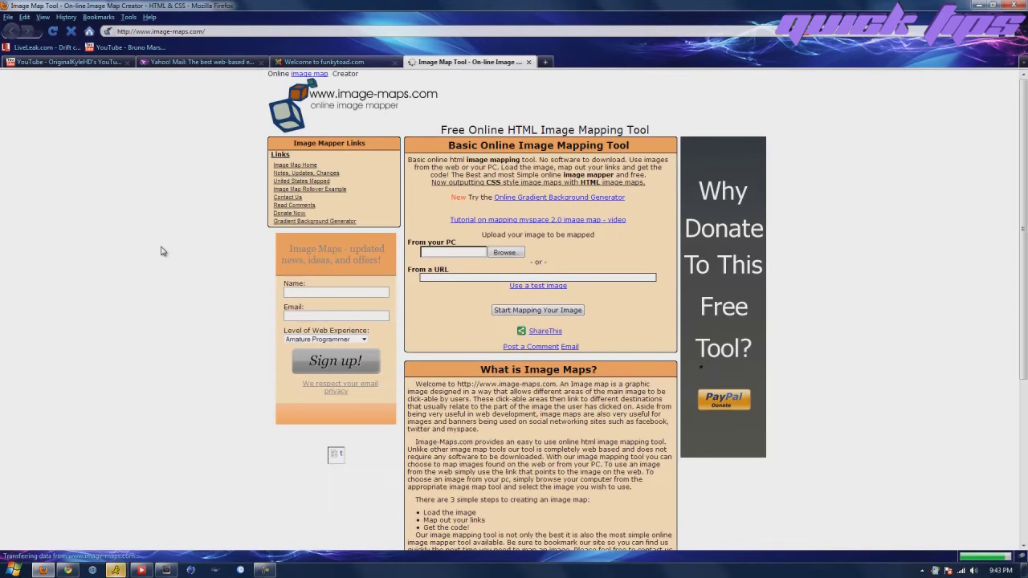
# Upload the profile_header image from the Desktop and start mapping it.
pyautogui.click(517, 252)
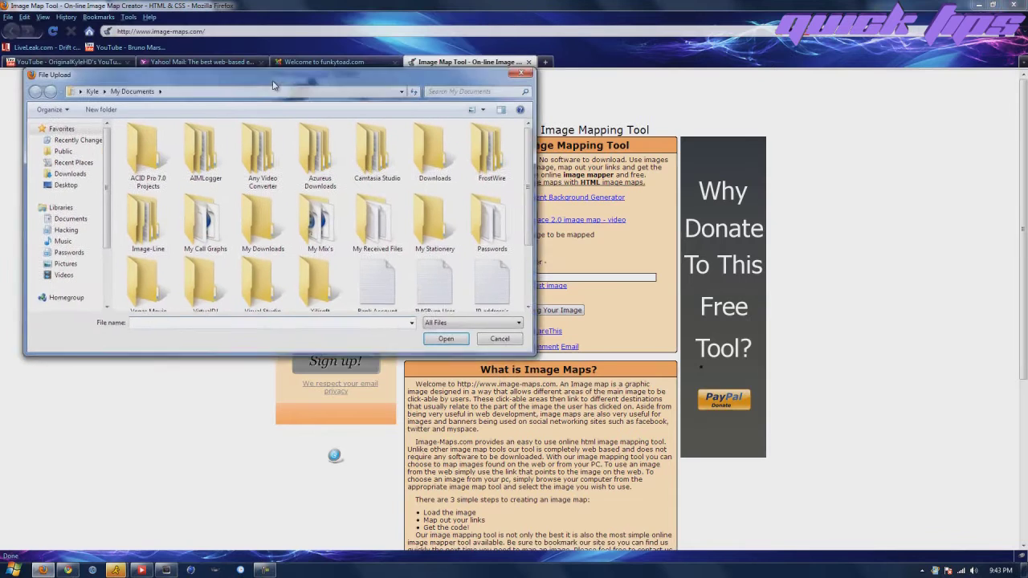
pyautogui.click(79, 200)
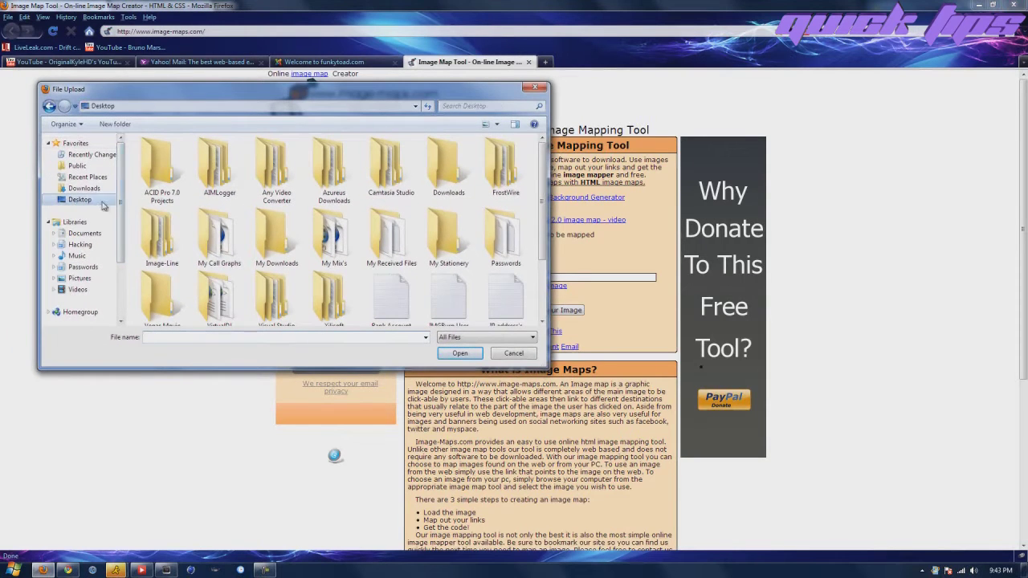
pyautogui.scroll(-5, 251, 240)
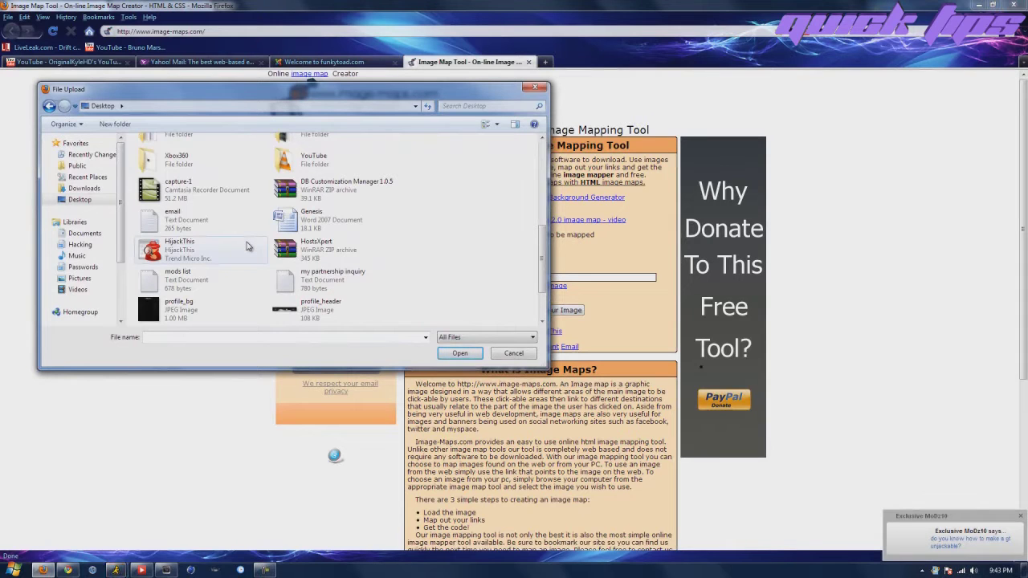
pyautogui.scroll(-2, 337, 257)
pyautogui.click(340, 255)
pyautogui.click(458, 354)
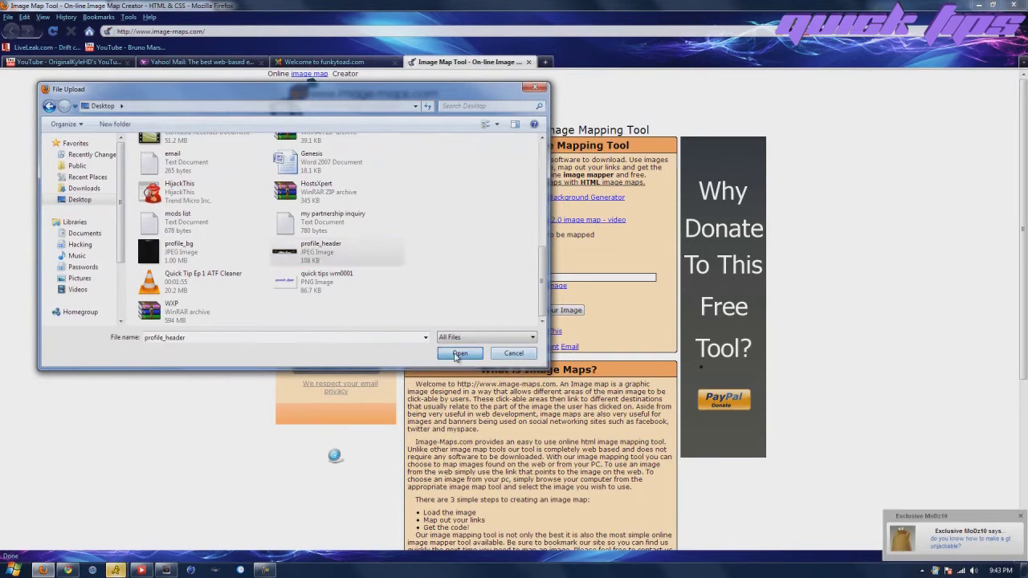
pyautogui.click(536, 312)
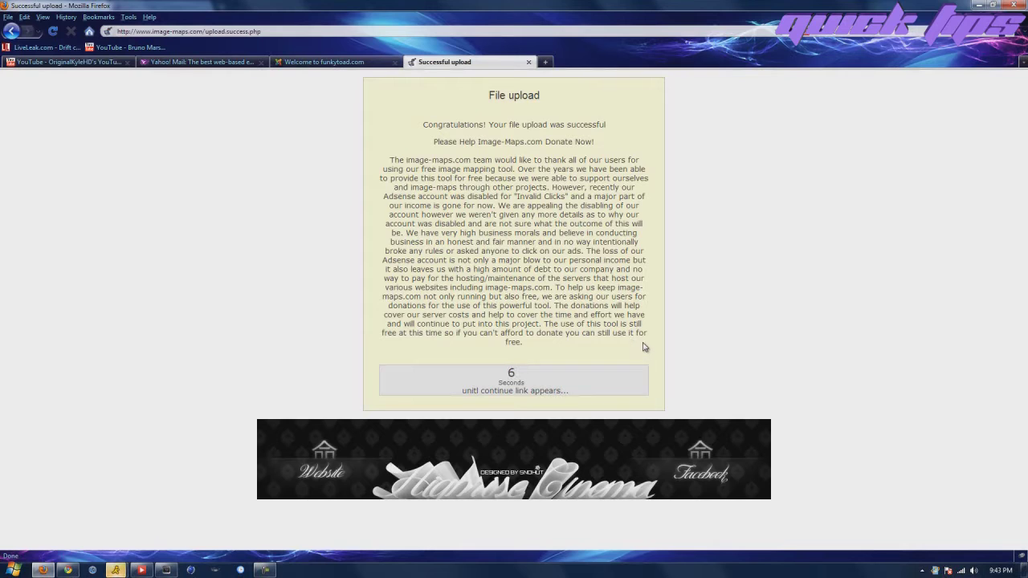
# After the upload countdown, continue to the mapping editor showing the HighriseCinema banner.
pyautogui.moveTo(644, 347); pyautogui.dragTo(408, 95)
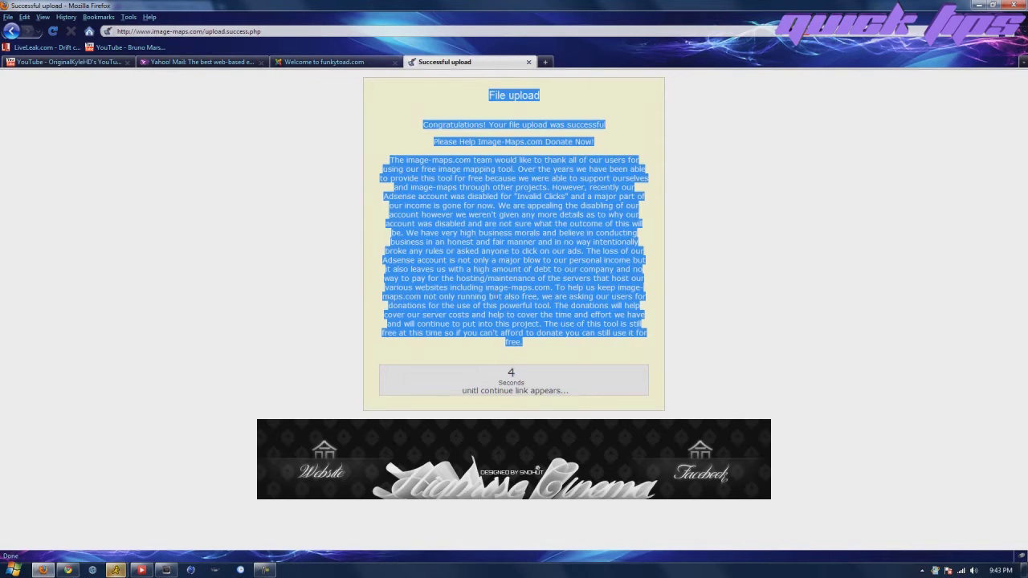
pyautogui.click(582, 389)
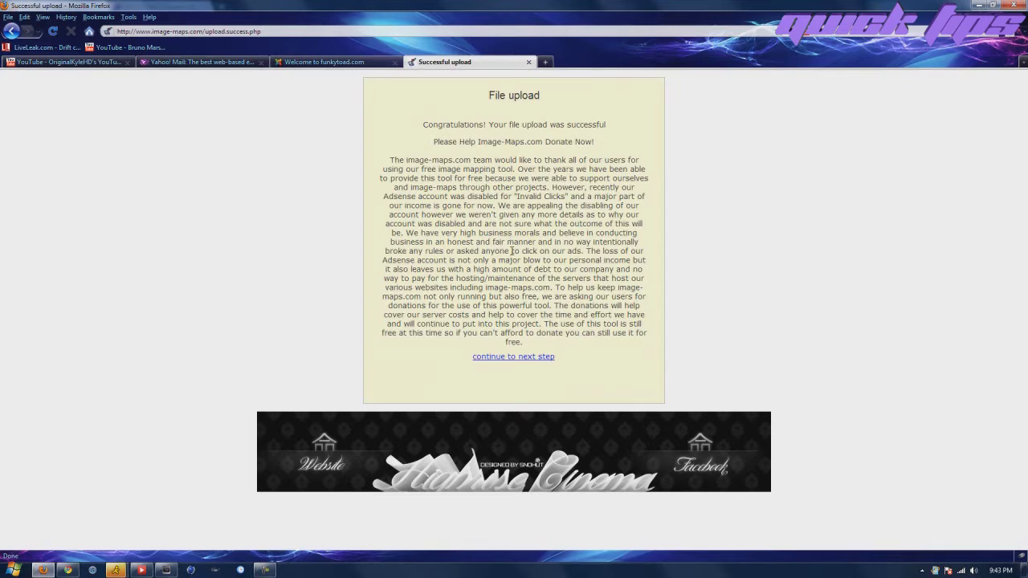
pyautogui.click(513, 357)
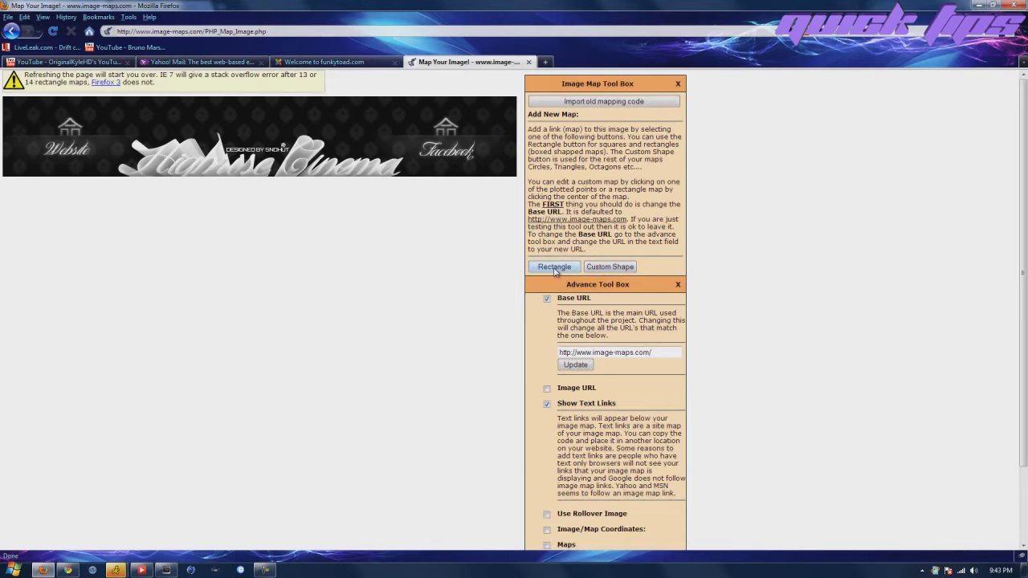
# Add a rectangle link area at the banner's top-left, then bring up YouTube's account menu.
pyautogui.click(560, 270)
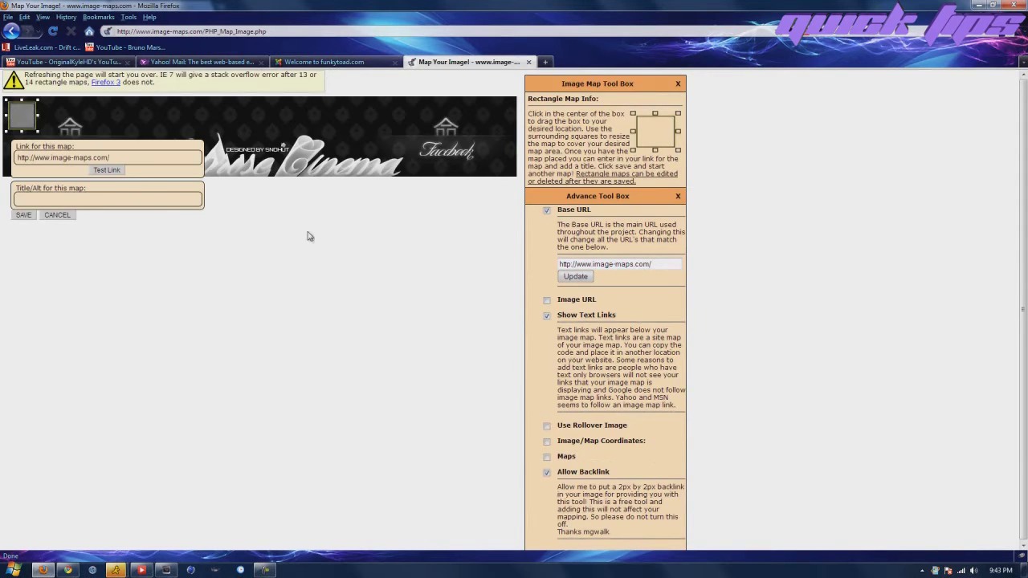
pyautogui.moveTo(17, 114); pyautogui.dragTo(44, 125)
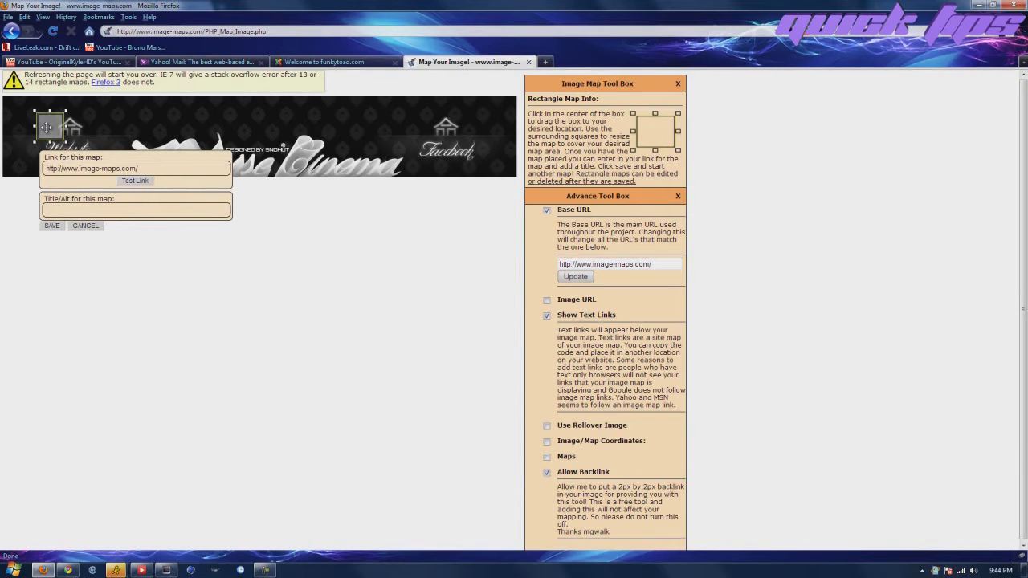
pyautogui.click(67, 569)
pyautogui.click(676, 64)
# On the HighriseCinema channel, test the banner and its Website link, then return to Firefox.
pyautogui.click(663, 76)
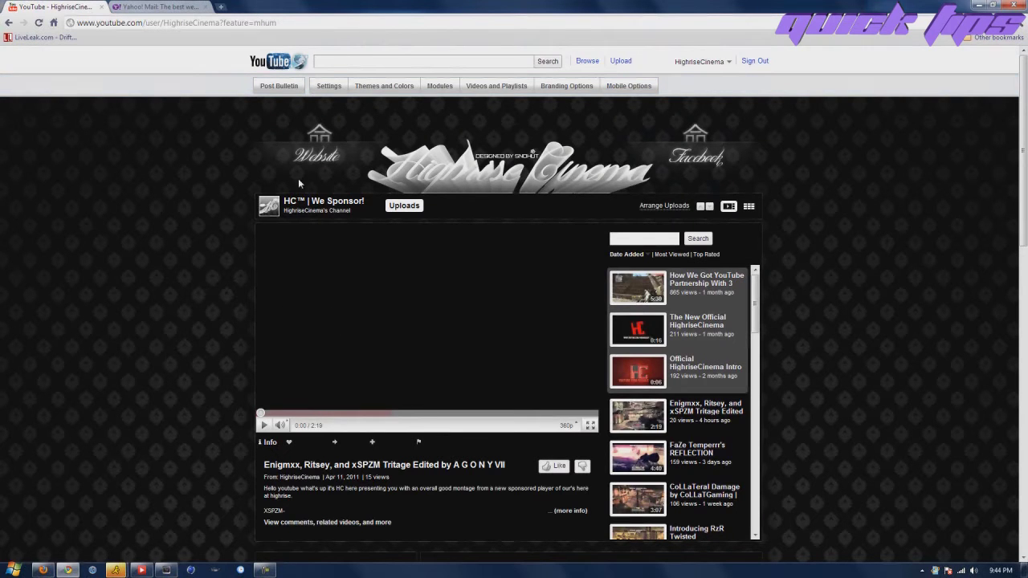
pyautogui.scroll(-2, 204, 187)
pyautogui.scroll(2, 205, 190)
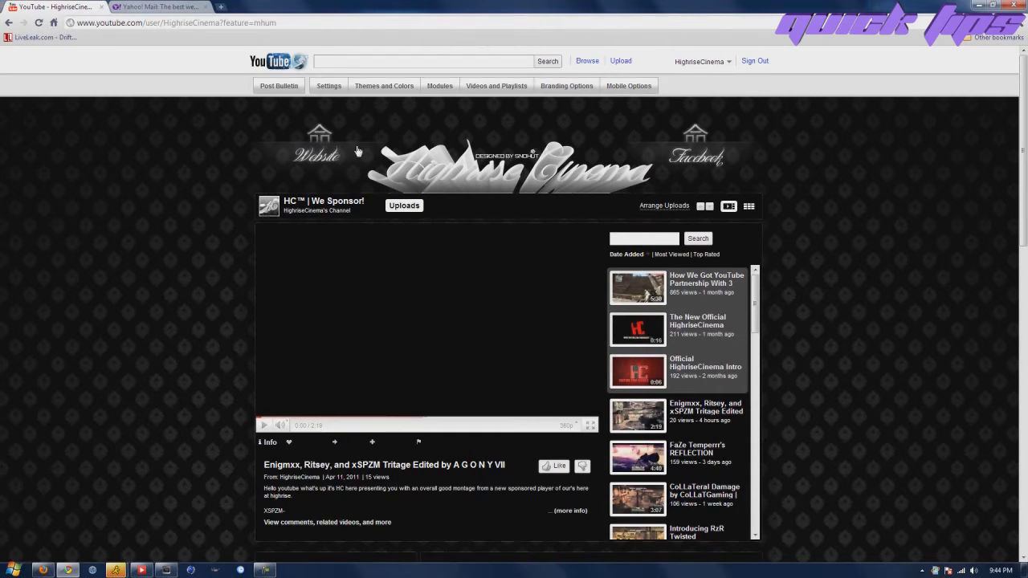
pyautogui.click(465, 159)
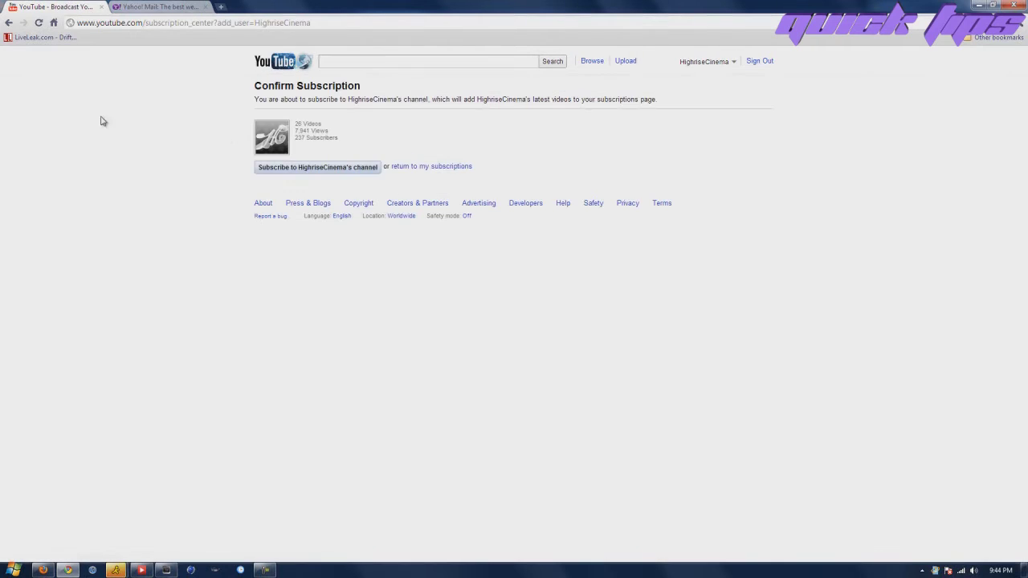
pyautogui.click(10, 21)
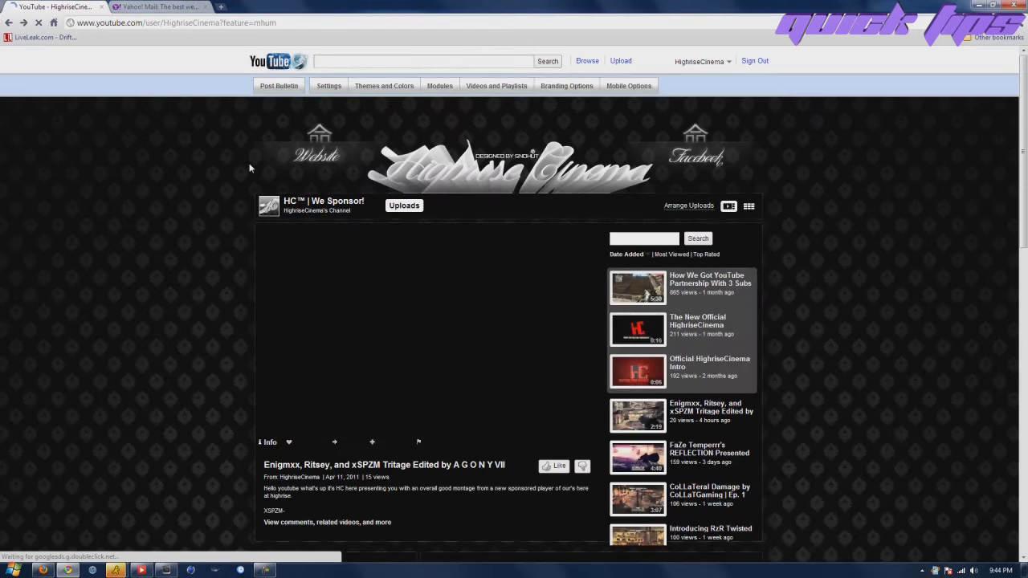
pyautogui.click(277, 139)
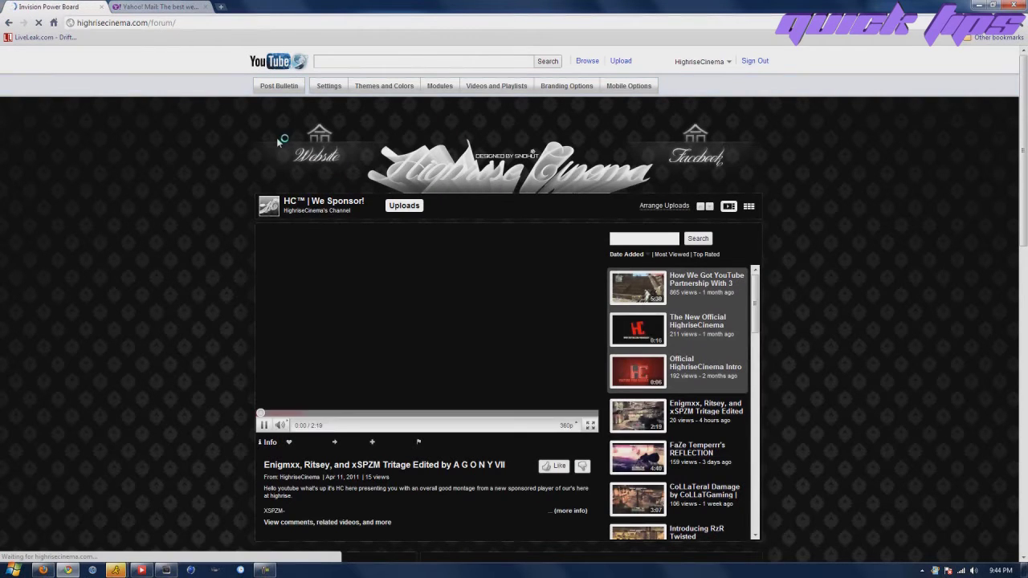
pyautogui.click(10, 22)
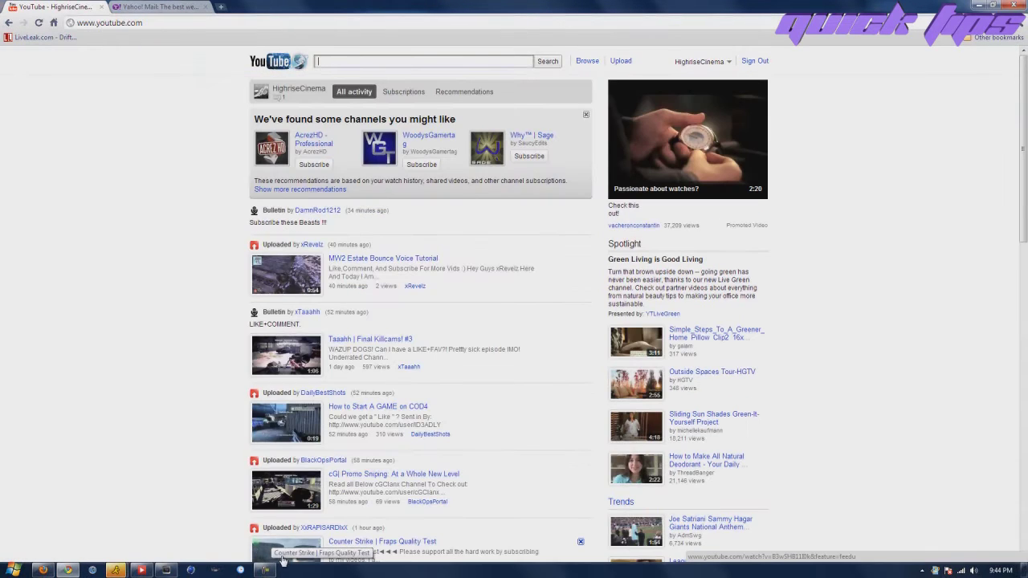
pyautogui.click(42, 570)
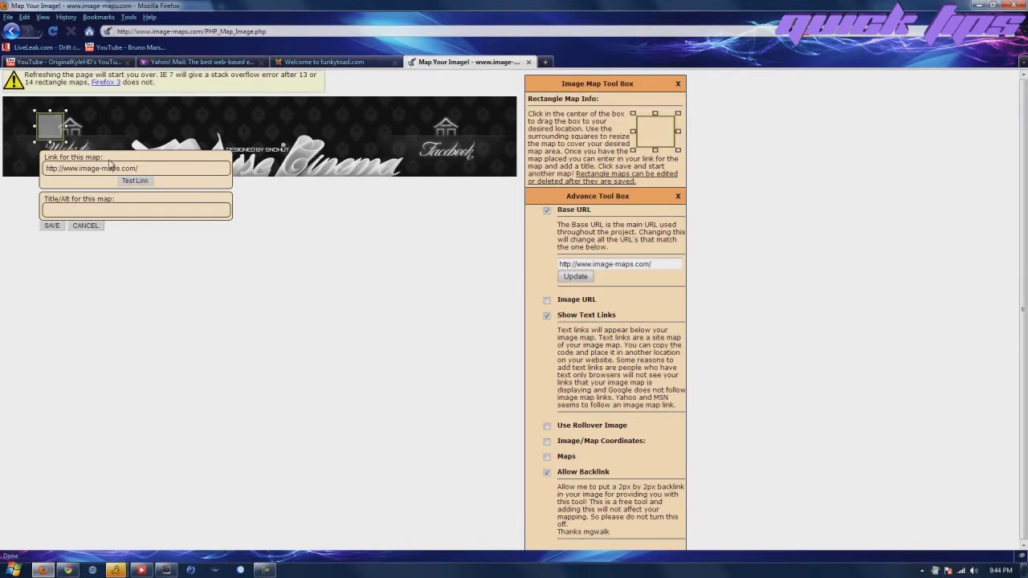
# Move the rectangle toward the Website icon, select its link URL, then cancel the area.
pyautogui.moveTo(52, 127); pyautogui.dragTo(102, 164)
pyautogui.moveTo(153, 195); pyautogui.dragTo(28, 186)
pyautogui.tripleClick(154, 193)
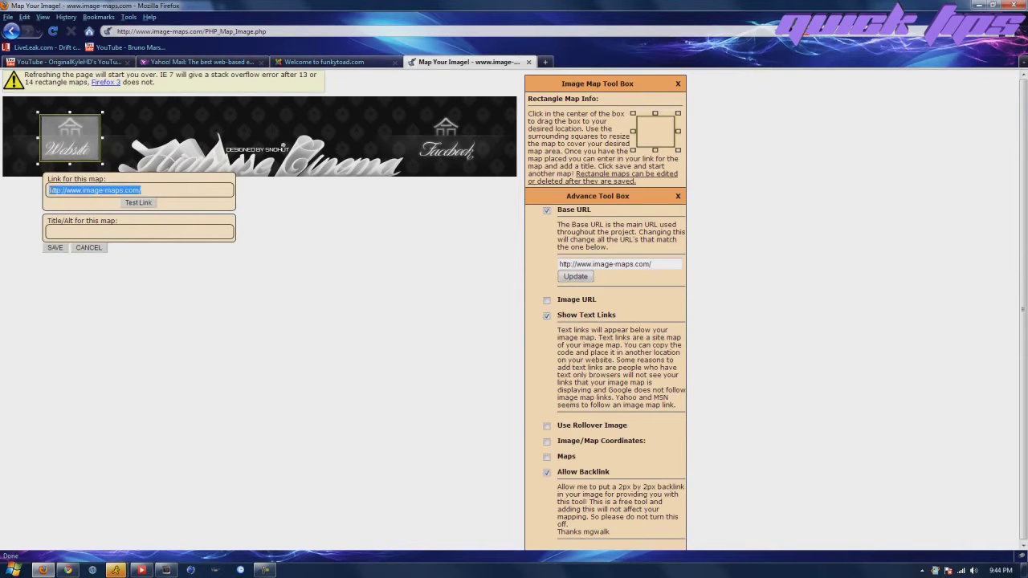
pyautogui.click(88, 248)
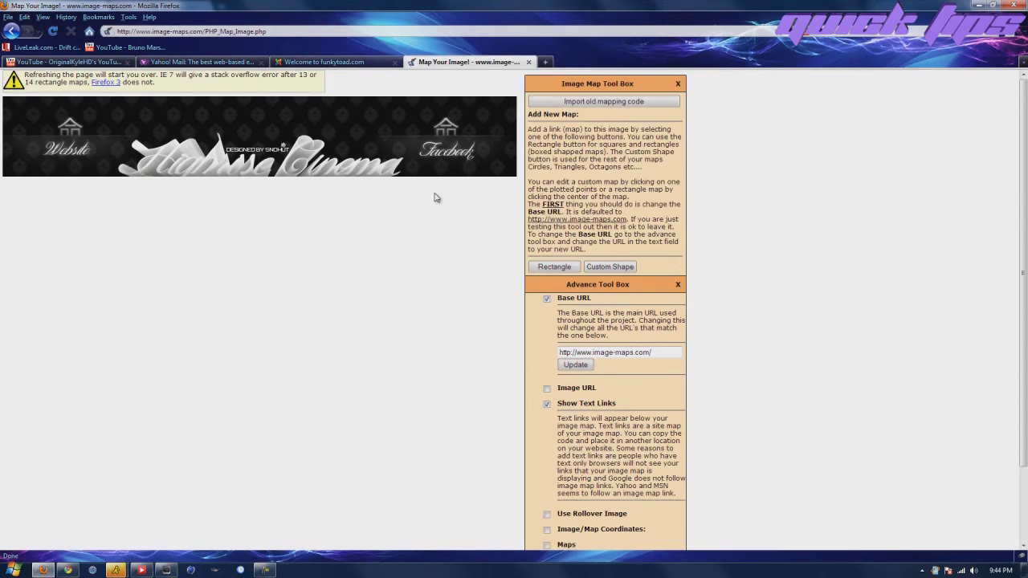
pyautogui.click(606, 267)
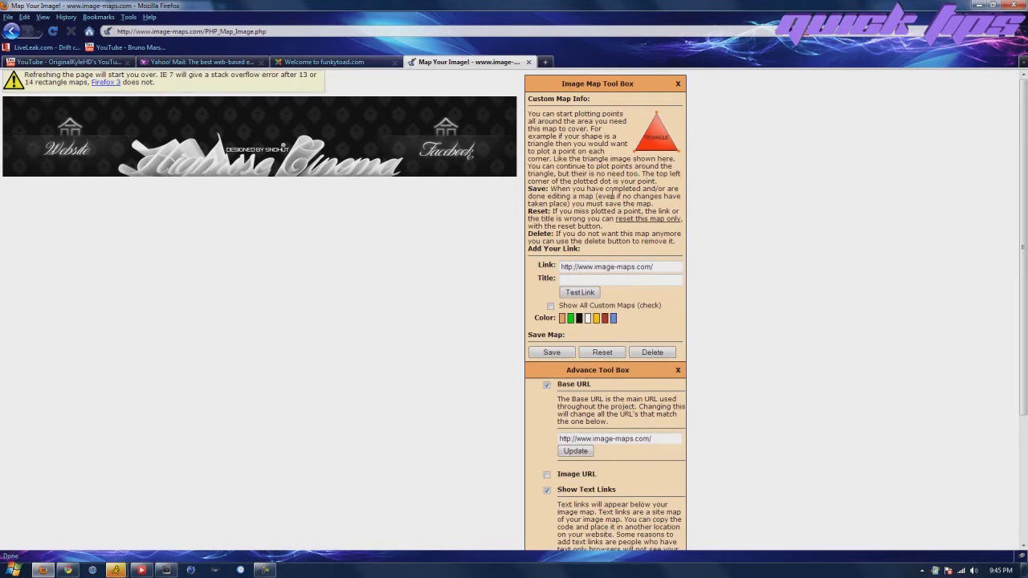
pyautogui.click(649, 357)
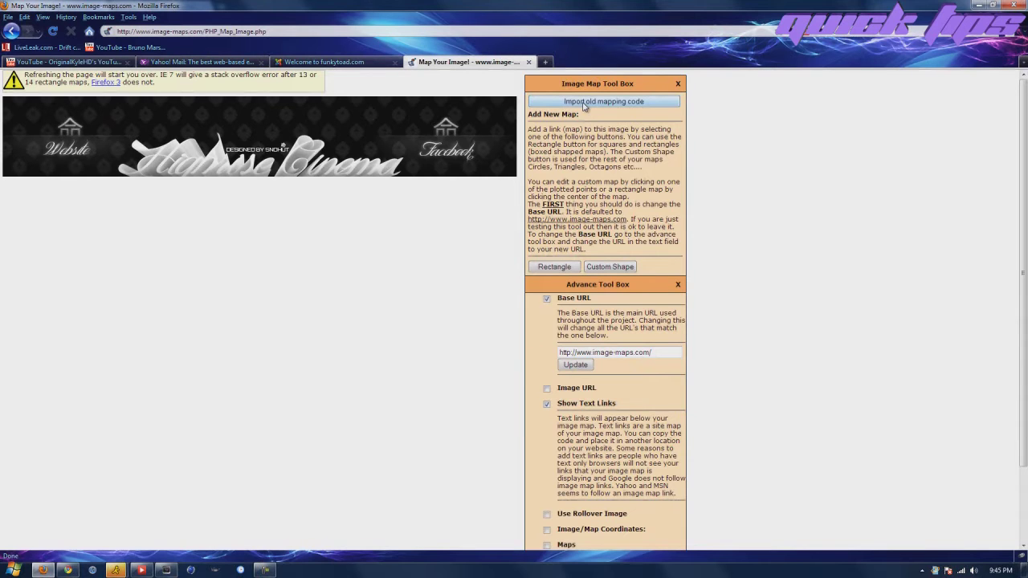
pyautogui.scroll(-2, 730, 225)
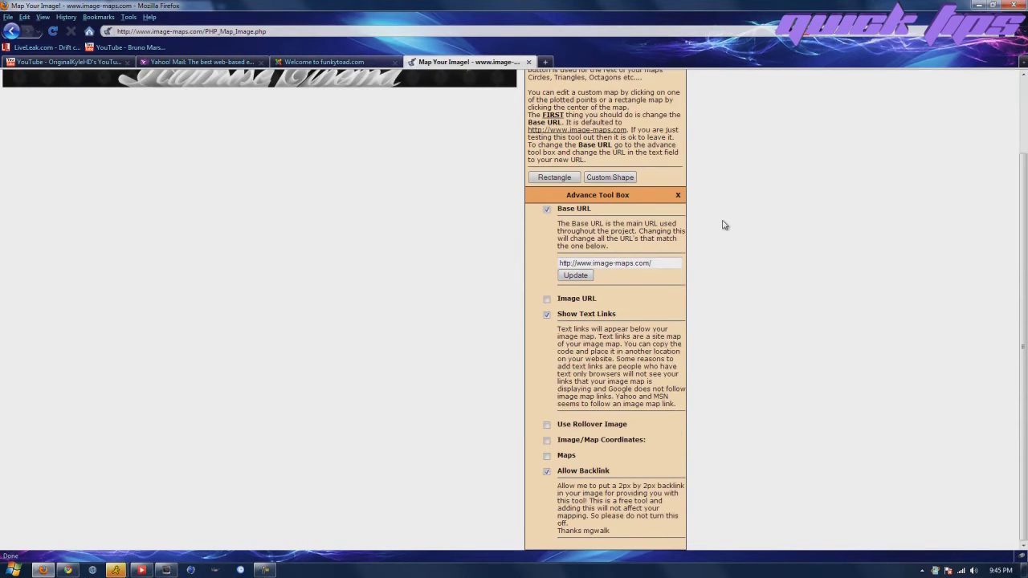
pyautogui.scroll(2, 722, 225)
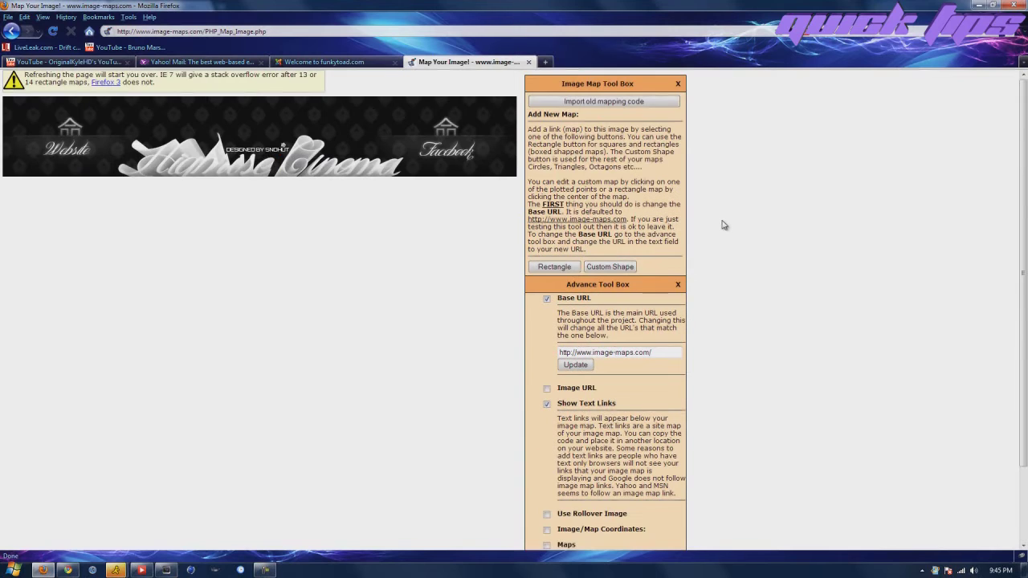
pyautogui.click(551, 267)
# Place a rectangle over the Website icon with link Twitter.com/HighriseCinema, then discard it.
pyautogui.moveTo(46, 122); pyautogui.dragTo(73, 137)
pyautogui.moveTo(135, 187); pyautogui.dragTo(32, 141)
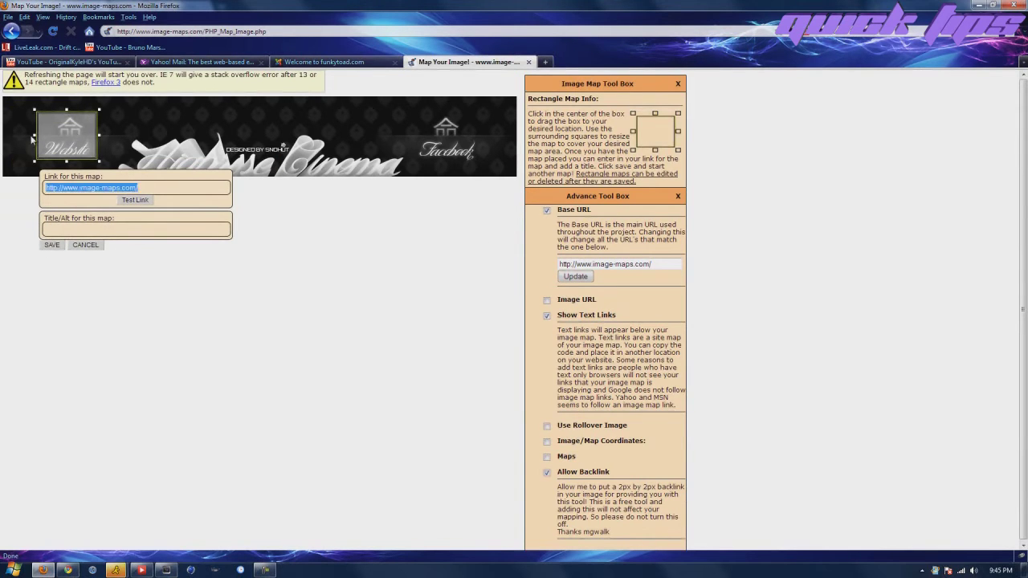
pyautogui.write('Twitter.com')
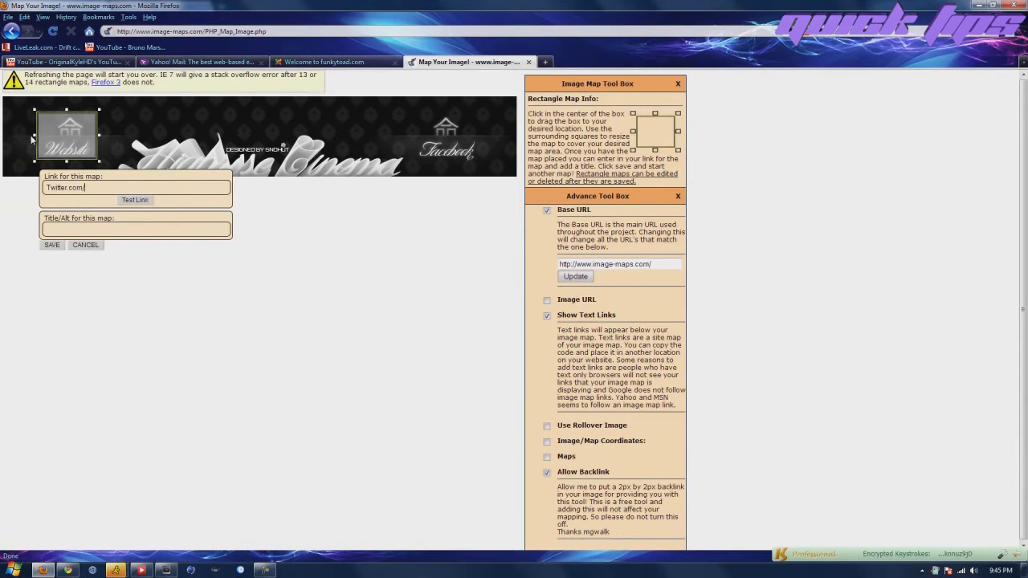
pyautogui.write('/HighriseCinema')
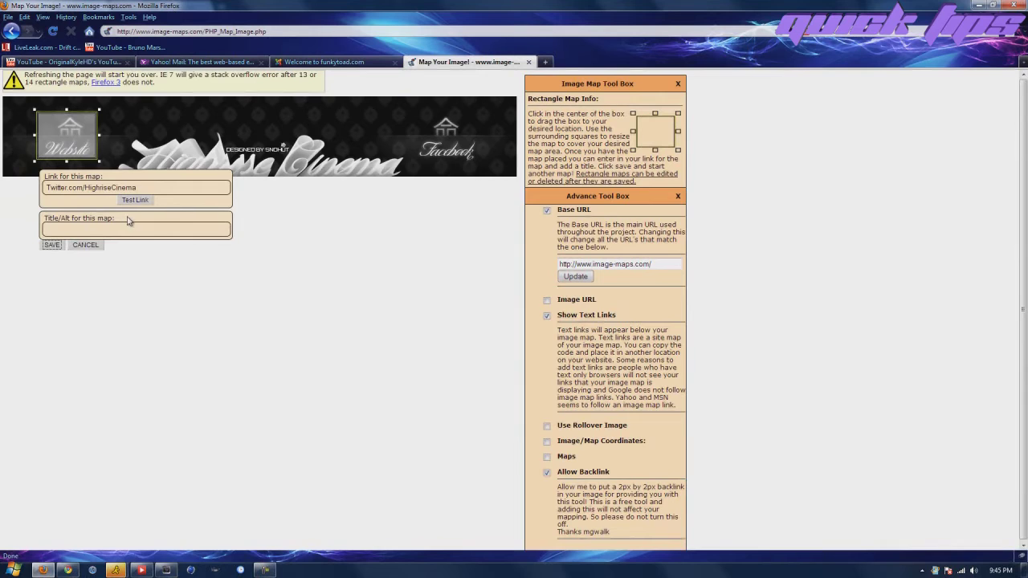
pyautogui.click(87, 245)
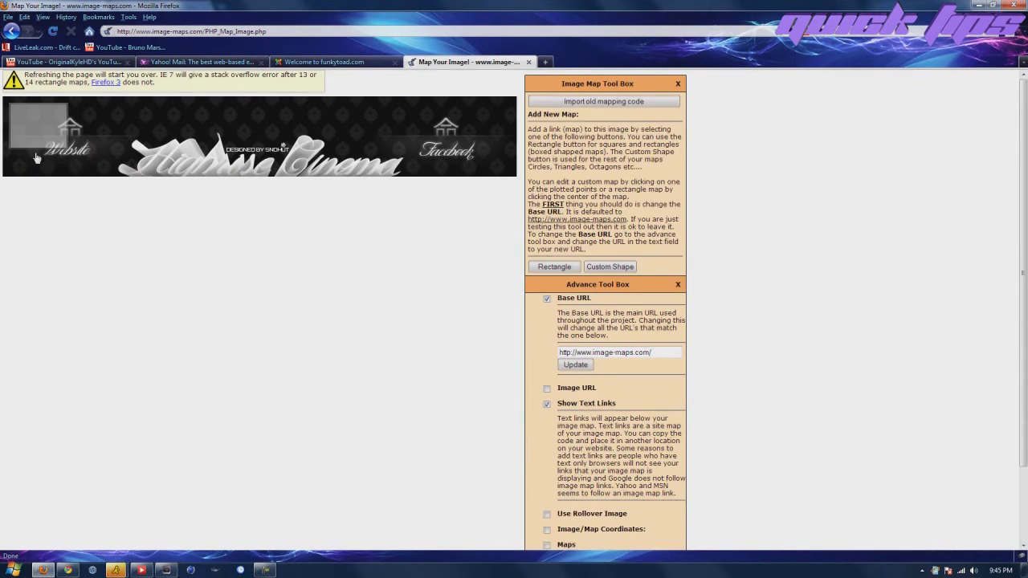
pyautogui.click(41, 130)
# Save a new rectangle over the Website icon with a mistyped Twitter link, then delete it.
pyautogui.moveTo(41, 134); pyautogui.dragTo(69, 141)
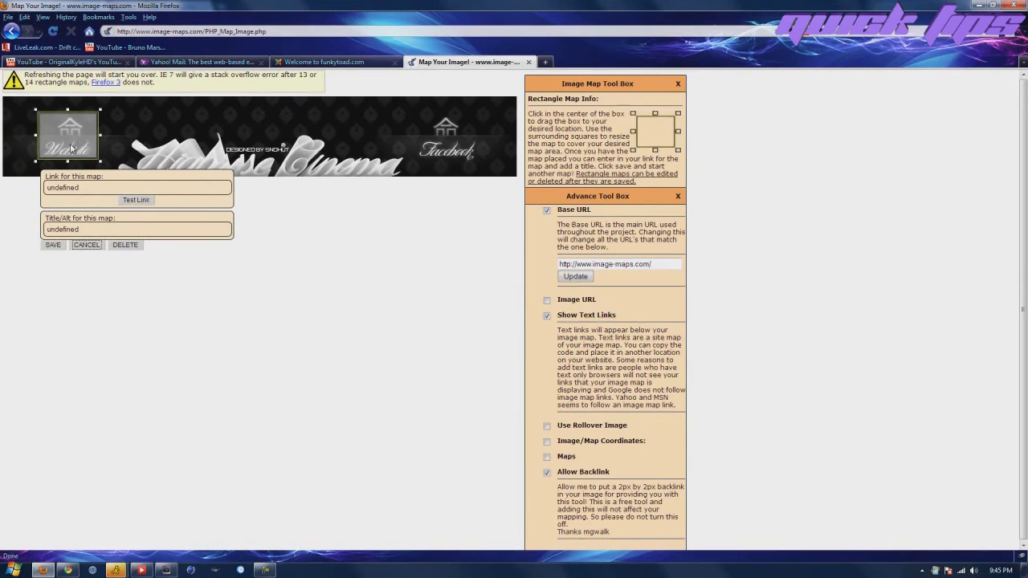
pyautogui.doubleClick(92, 188)
pyautogui.write('Twit')
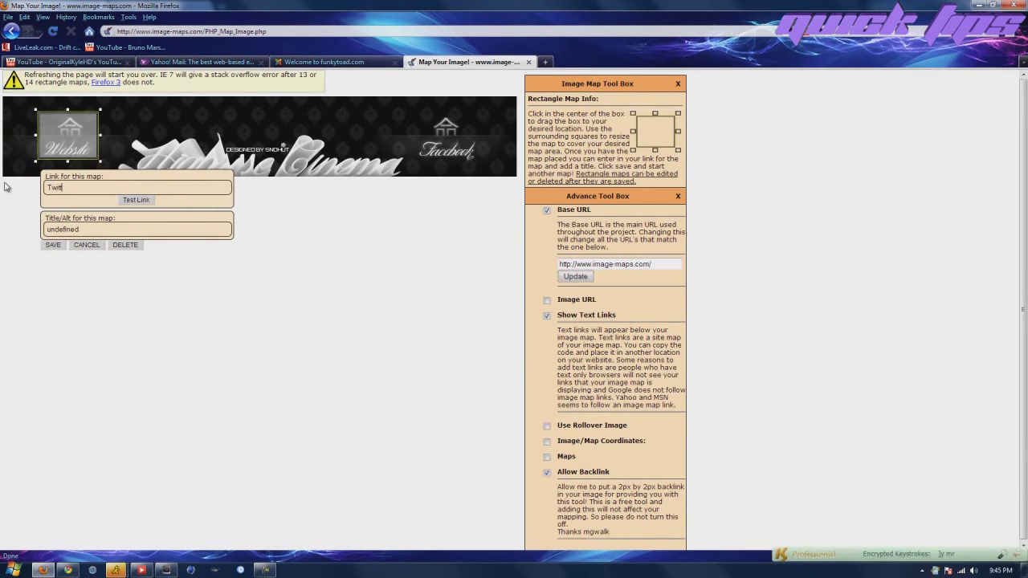
pyautogui.write('ter.cmo')
pyautogui.write('om')
pyautogui.click(53, 245)
pyautogui.click(56, 245)
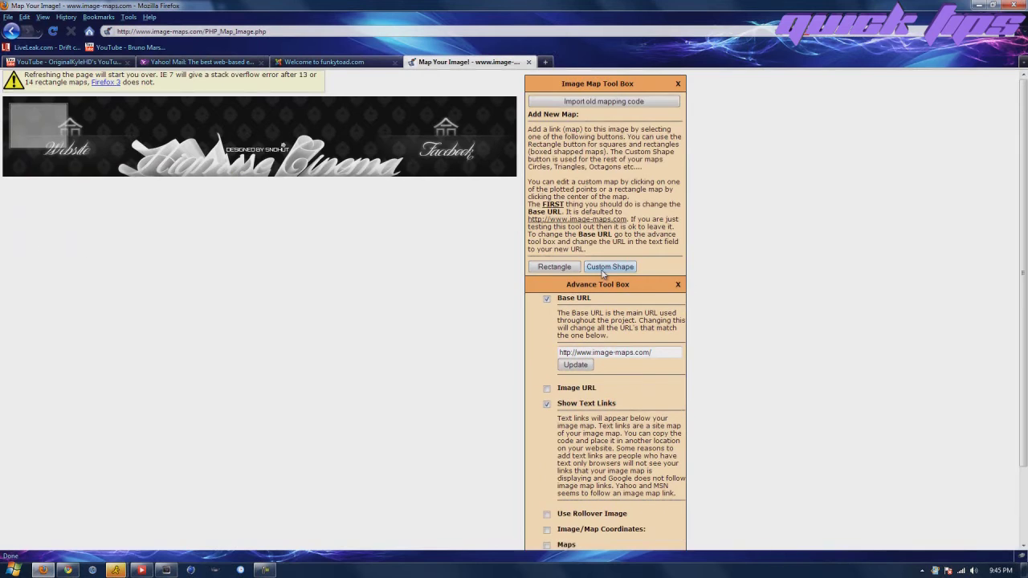
pyautogui.scroll(-2, 603, 274)
pyautogui.scroll(2, 608, 280)
pyautogui.scroll(-2, 591, 113)
pyautogui.scroll(2, 570, 300)
pyautogui.moveTo(26, 118); pyautogui.dragTo(54, 122)
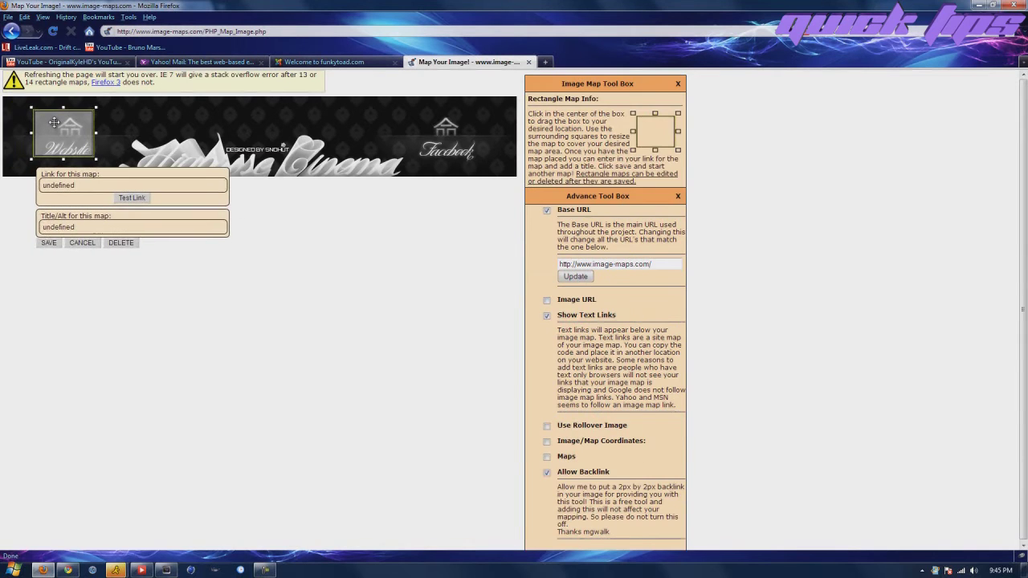
pyautogui.click(128, 244)
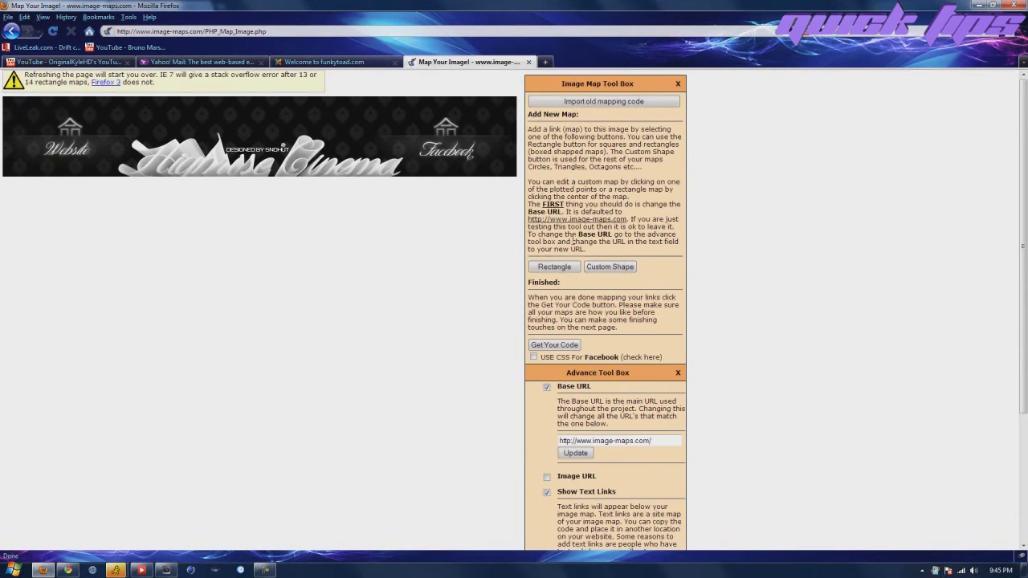
# Add and save another rectangle over the Website icon linked to 'hwitter.com', then switch to YouTube.
pyautogui.click(554, 266)
pyautogui.moveTo(24, 122); pyautogui.dragTo(52, 130)
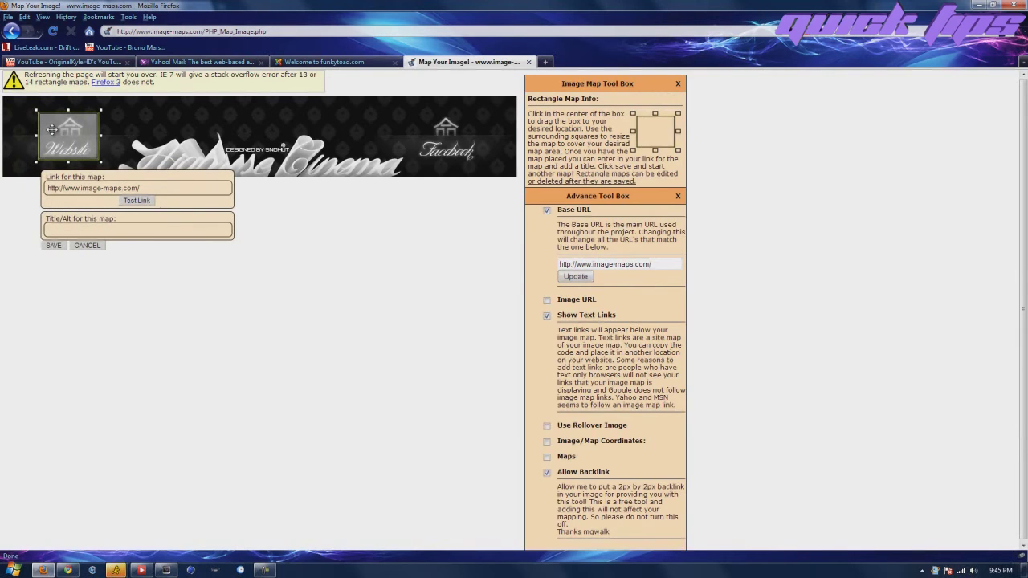
pyautogui.tripleClick(168, 189)
pyautogui.write('h')
pyautogui.write('wit')
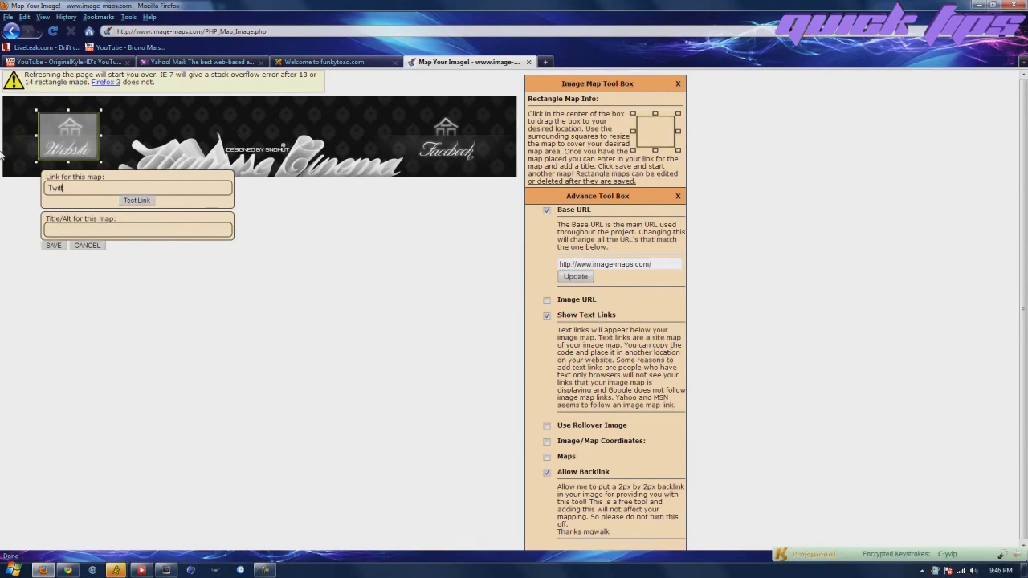
pyautogui.write('ter.com')
pyautogui.click(53, 245)
pyautogui.click(67, 570)
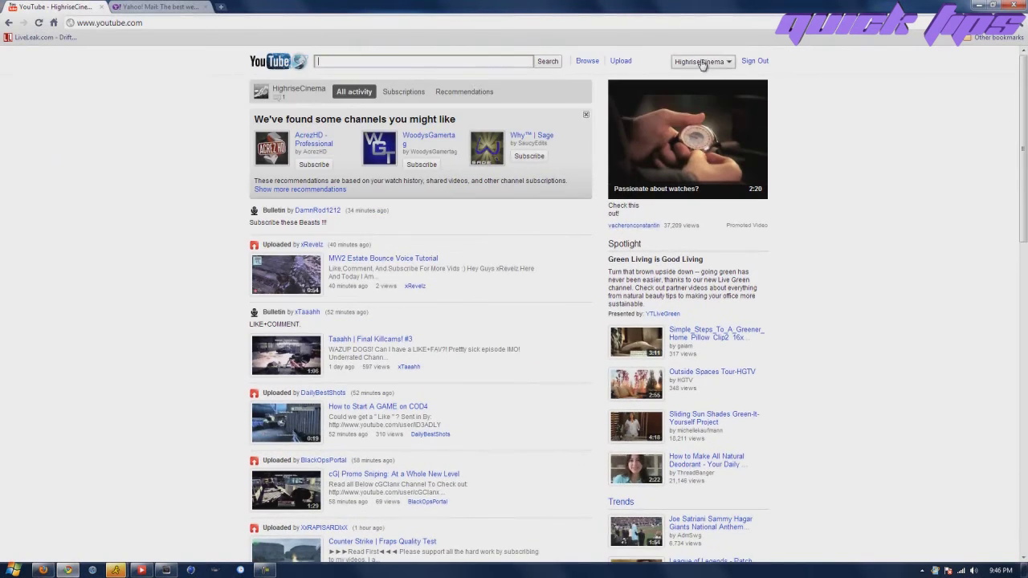
pyautogui.click(703, 64)
pyautogui.click(683, 75)
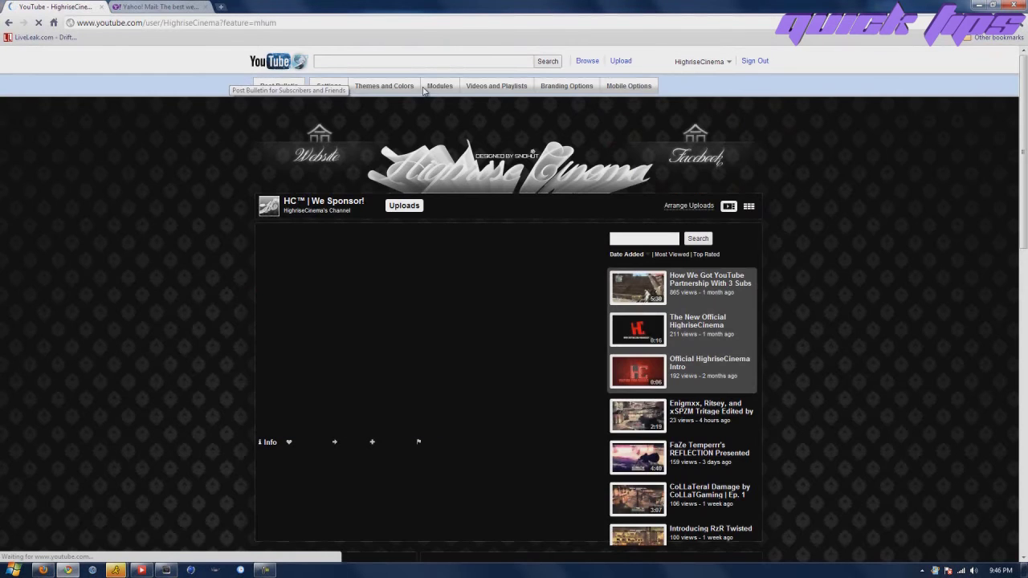
pyautogui.click(567, 86)
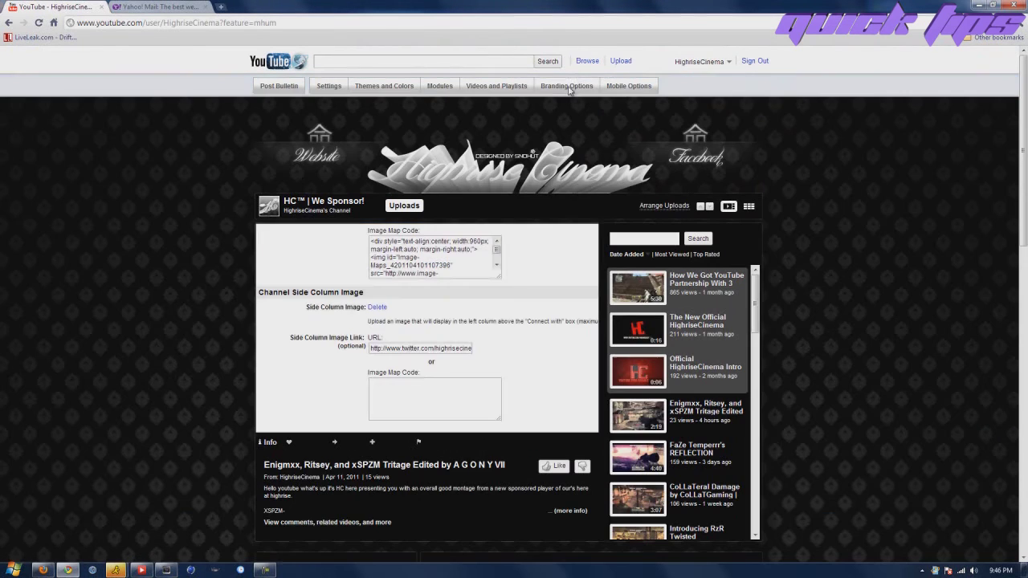
pyautogui.click(569, 88)
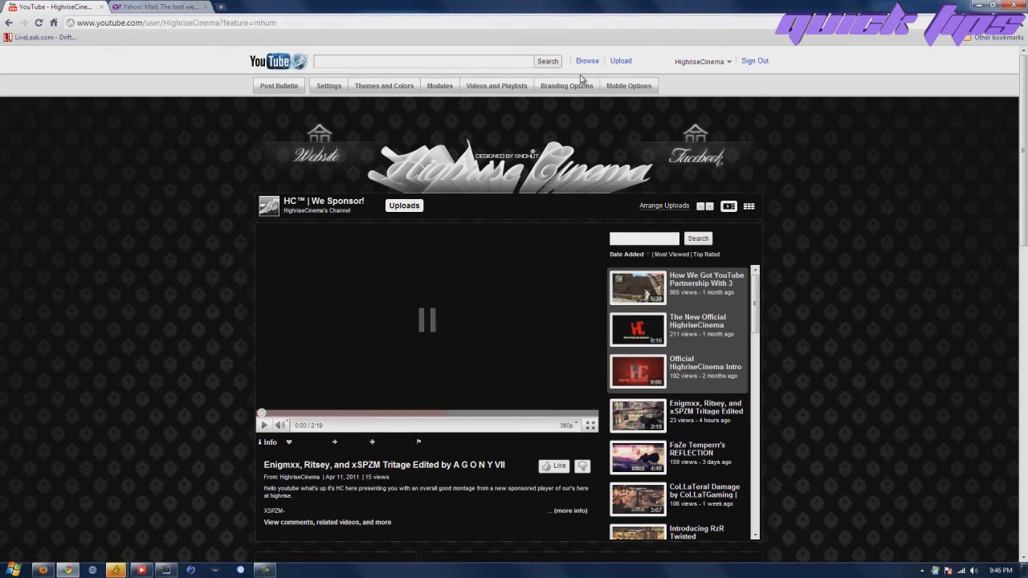
pyautogui.click(571, 89)
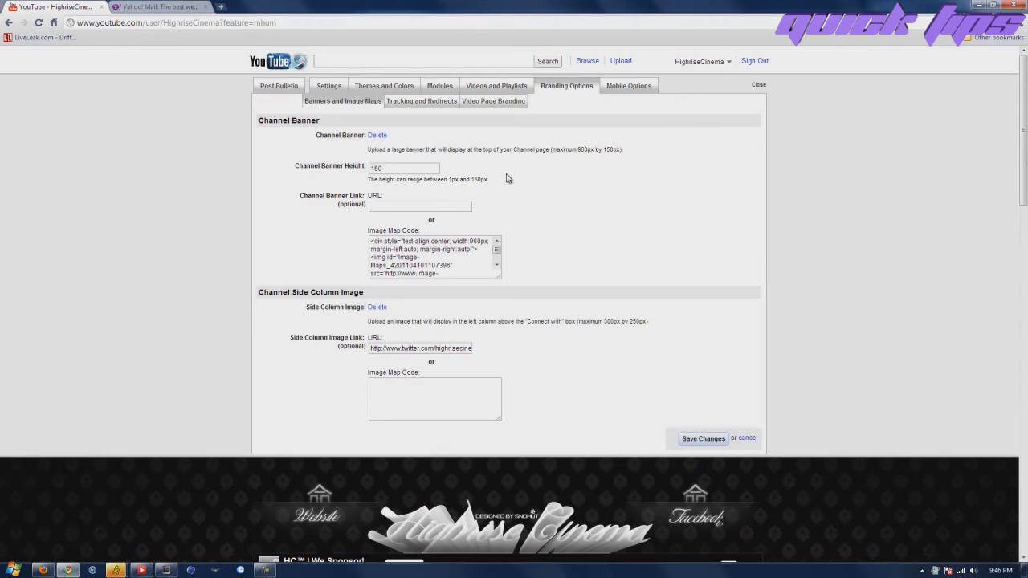
pyautogui.click(747, 438)
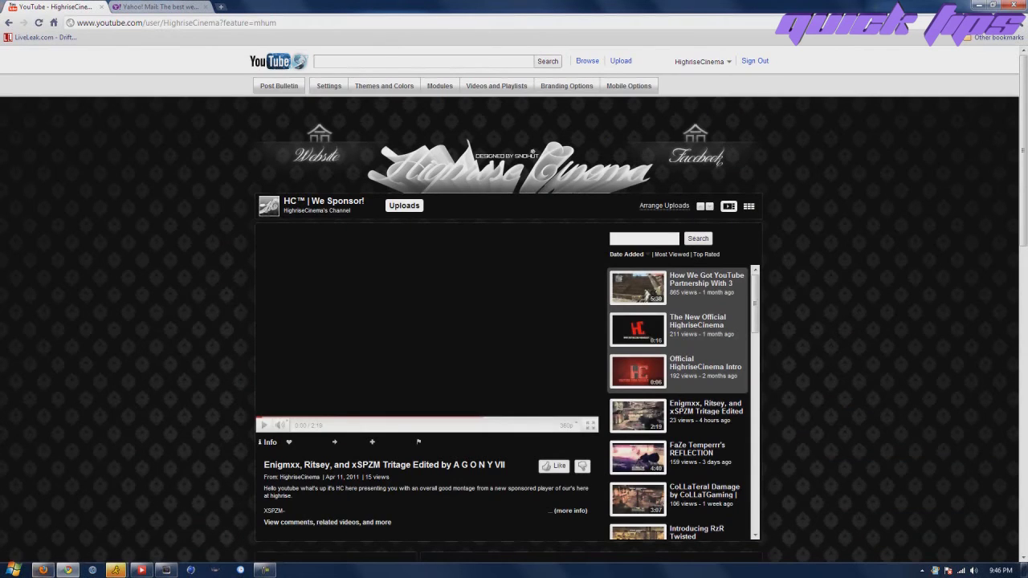
pyautogui.click(42, 570)
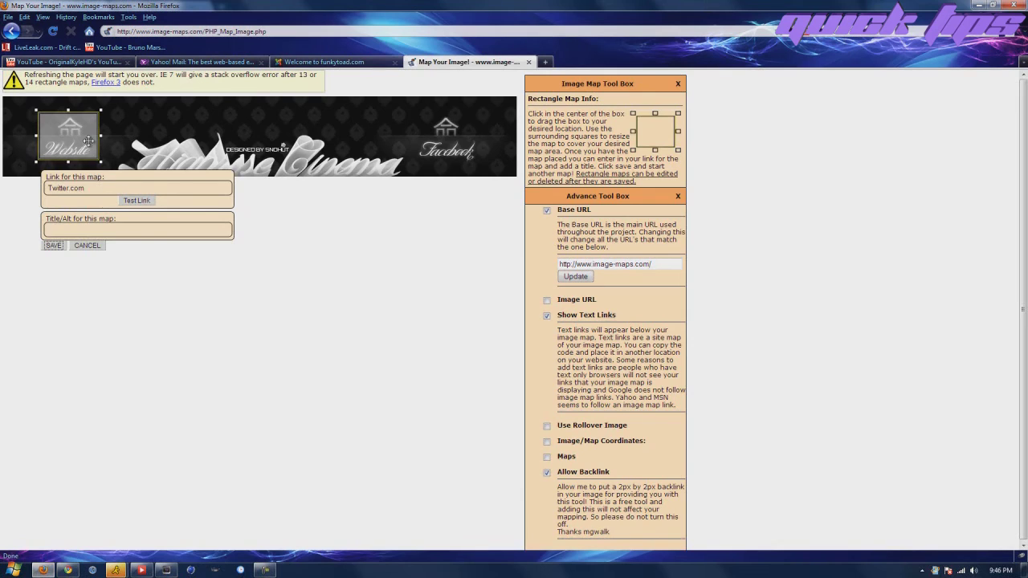
# Reload the editor and save a new rectangle over the Website icon linking to twitter.com.
pyautogui.moveTo(89, 142); pyautogui.dragTo(91, 147)
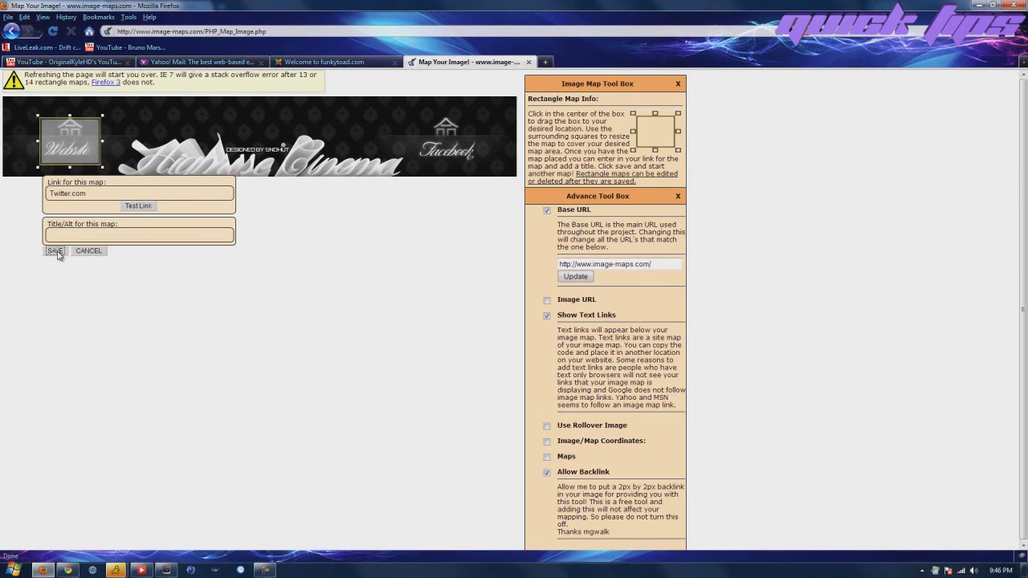
pyautogui.click(50, 32)
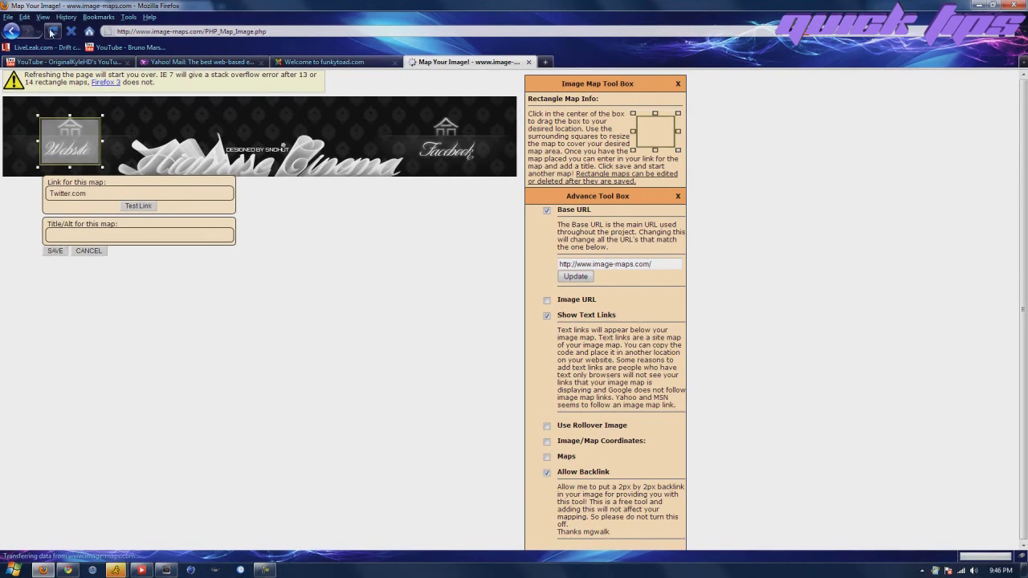
pyautogui.click(550, 266)
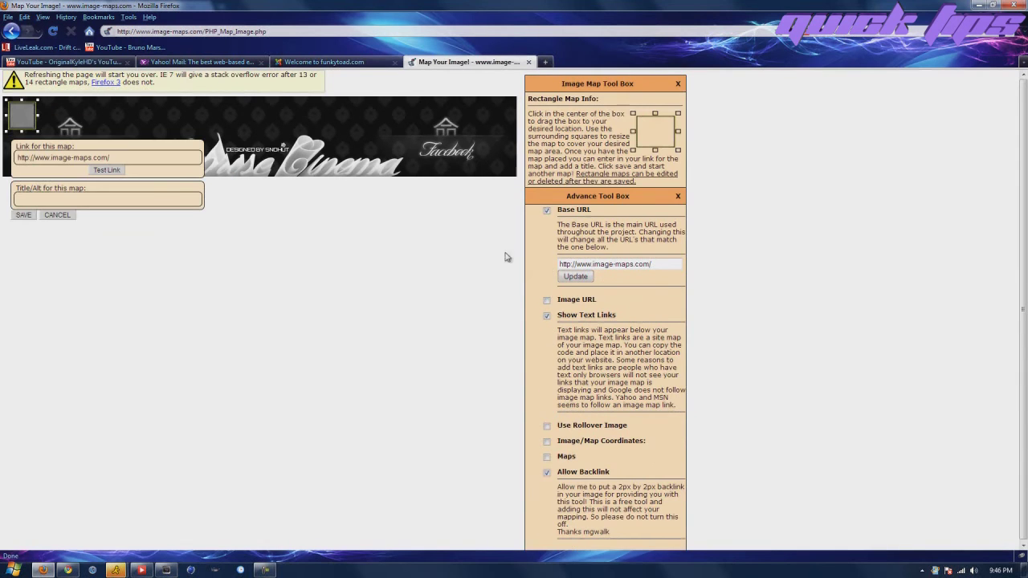
pyautogui.moveTo(22, 115); pyautogui.dragTo(52, 137)
pyautogui.moveTo(148, 177); pyautogui.dragTo(3, 121)
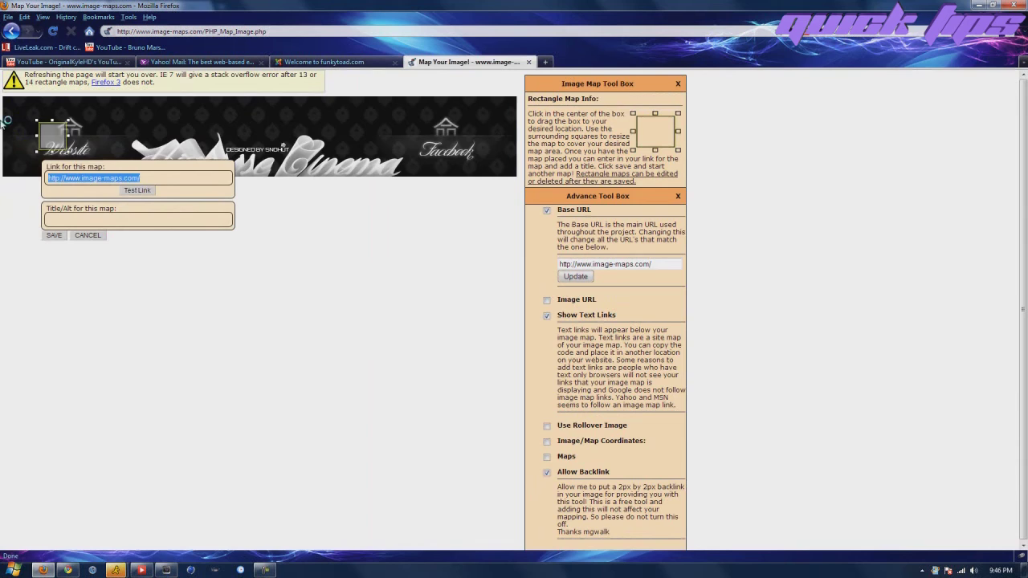
pyautogui.press('BackSpace')
pyautogui.write('twitter.')
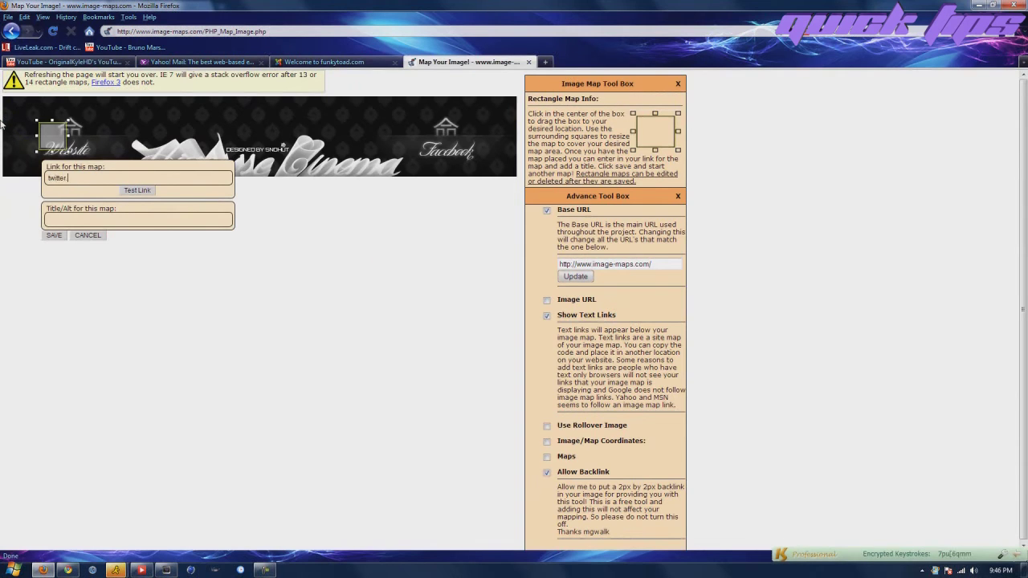
pyautogui.write('com')
pyautogui.click(56, 235)
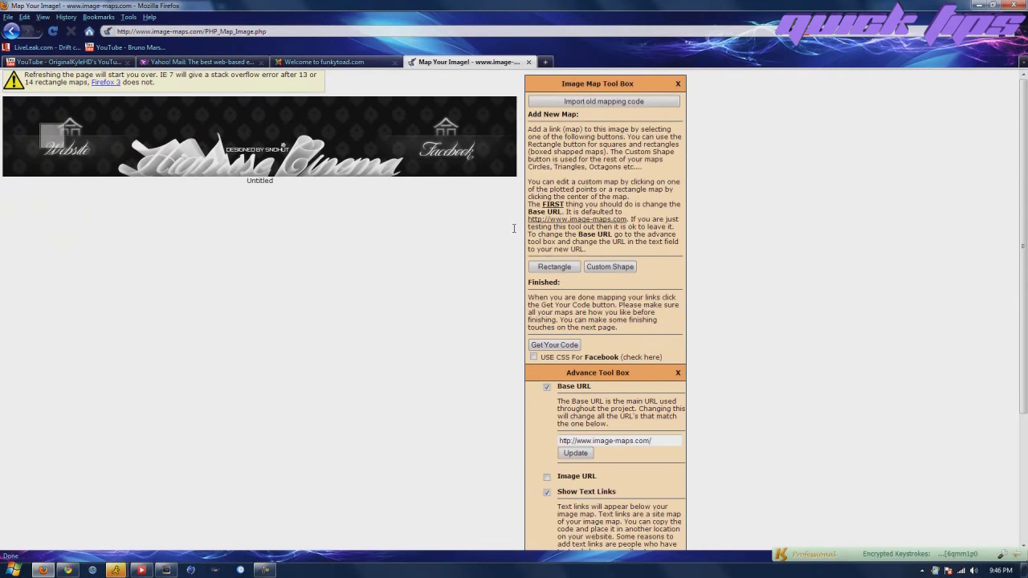
# Generate the image map code, copy all of the HTML version, and return to YouTube.
pyautogui.click(568, 347)
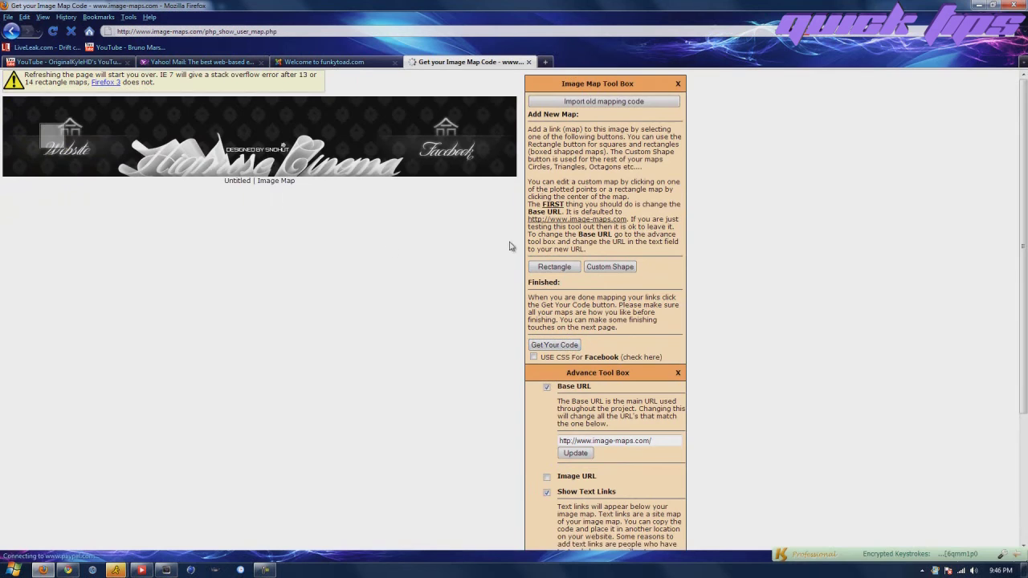
pyautogui.click(258, 80)
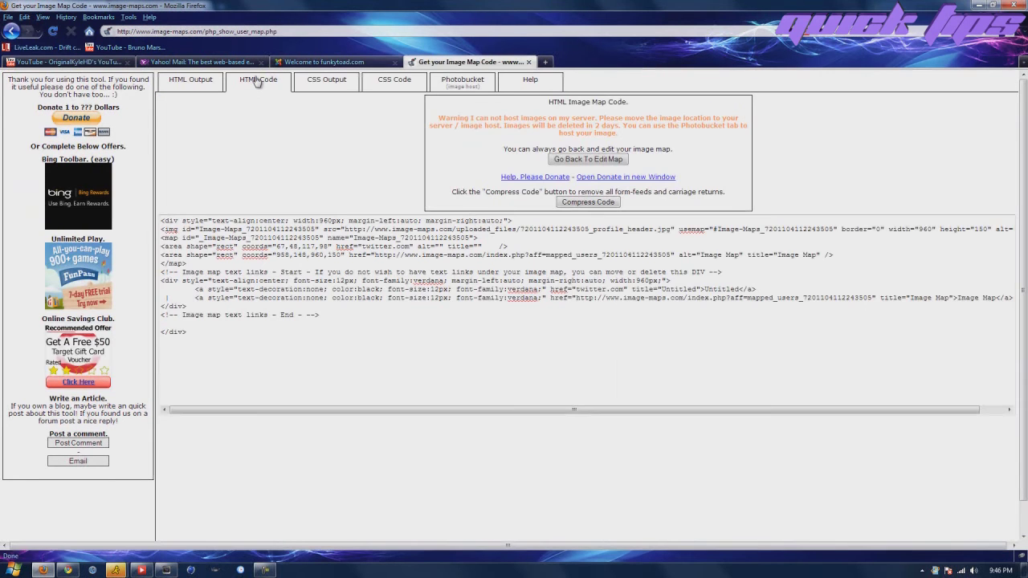
pyautogui.moveTo(372, 360); pyautogui.dragTo(165, 218)
pyautogui.rightClick(220, 263)
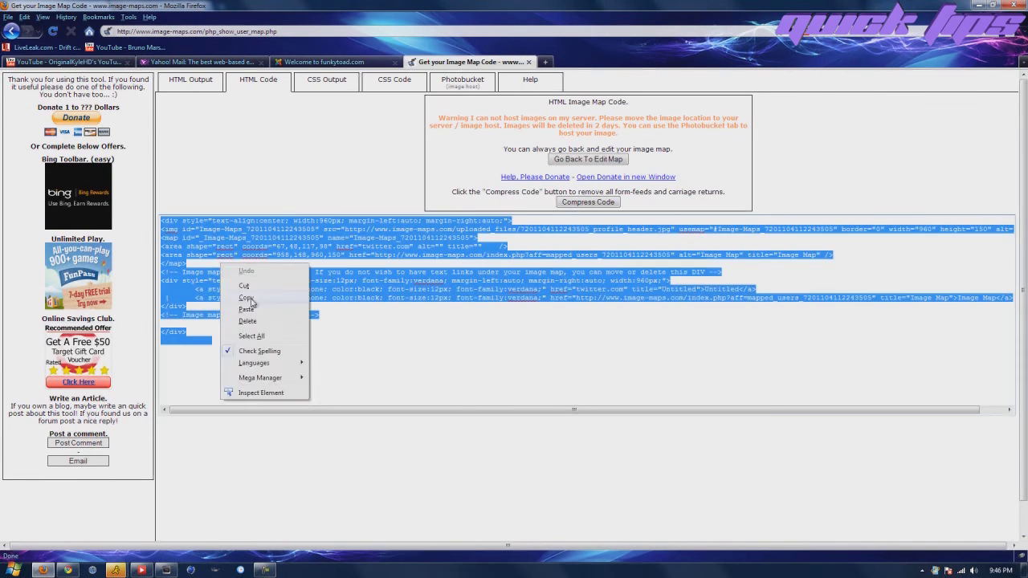
pyautogui.click(251, 335)
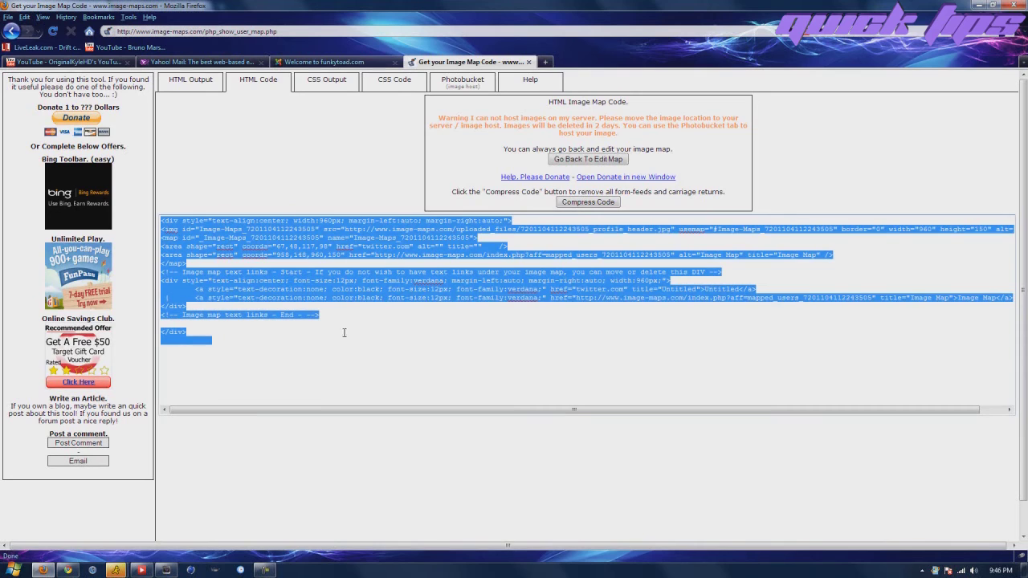
pyautogui.rightClick(248, 324)
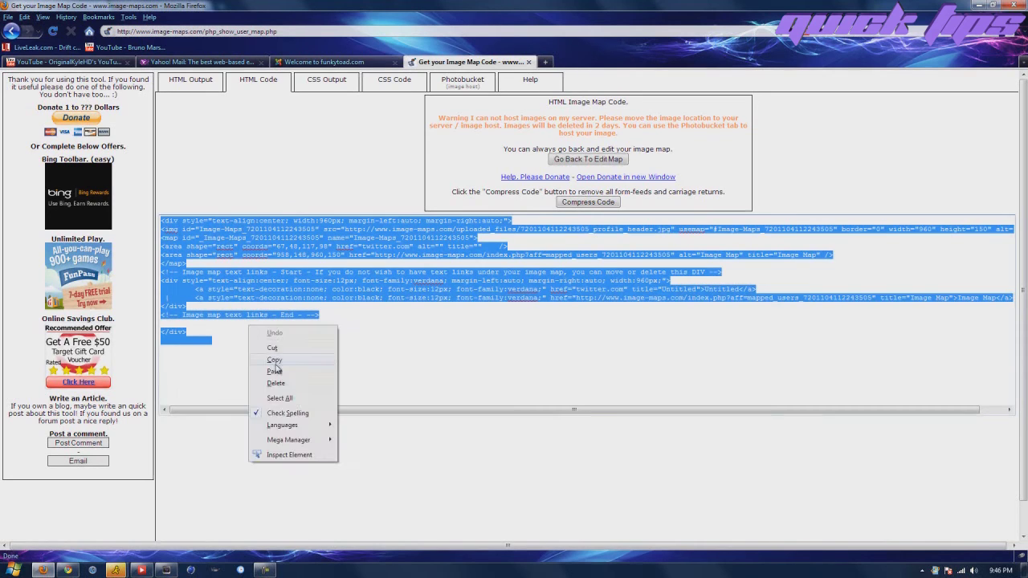
pyautogui.click(278, 361)
pyautogui.click(67, 570)
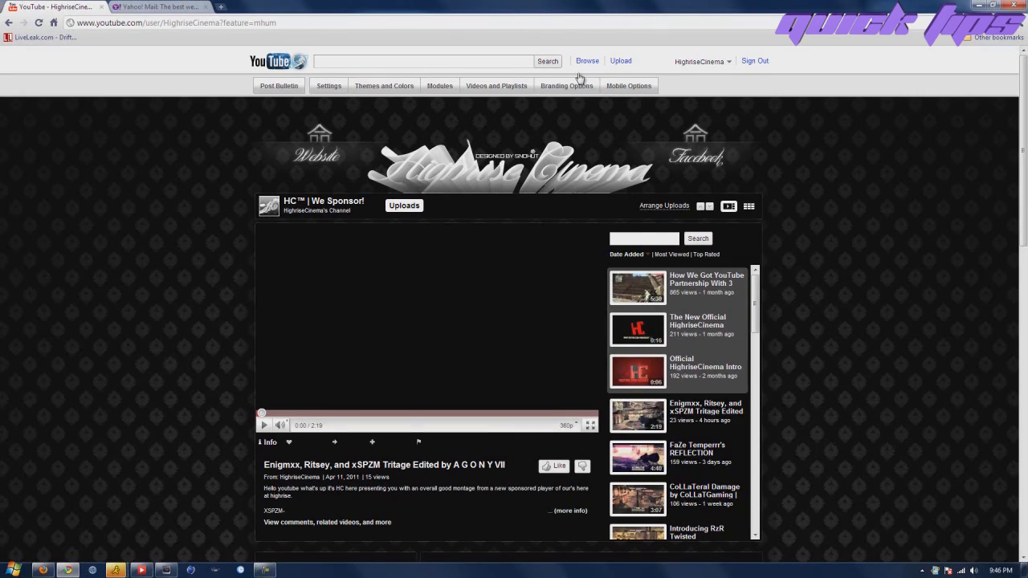
pyautogui.click(575, 85)
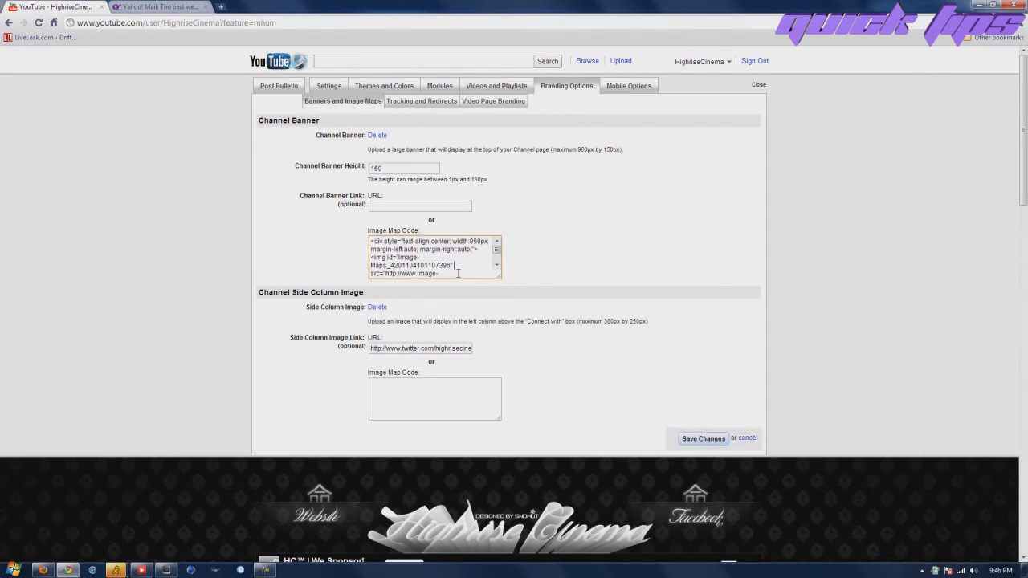
pyautogui.moveTo(461, 274); pyautogui.dragTo(341, 203)
pyautogui.click(559, 277)
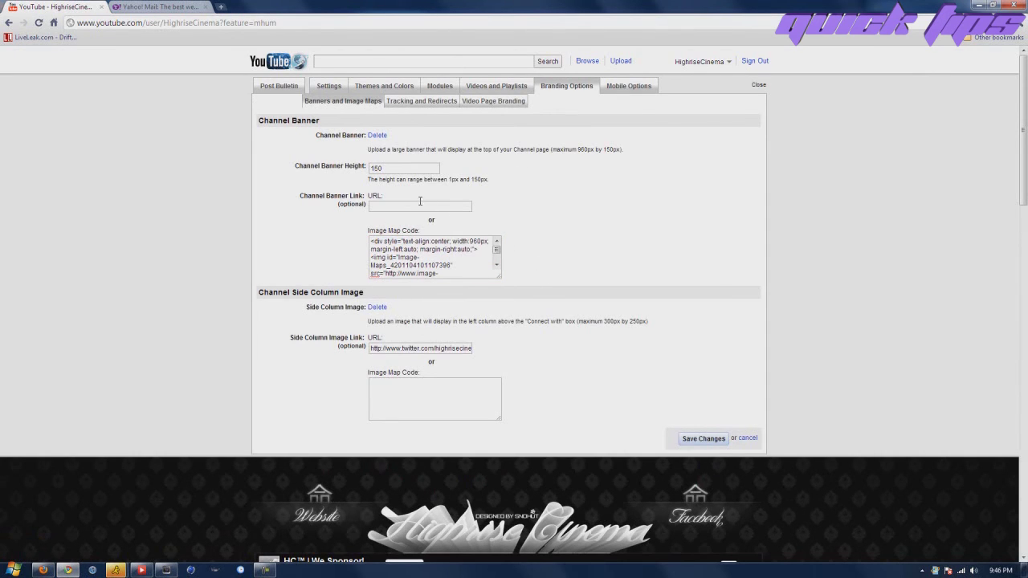
pyautogui.click(414, 205)
pyautogui.click(457, 349)
pyautogui.click(703, 439)
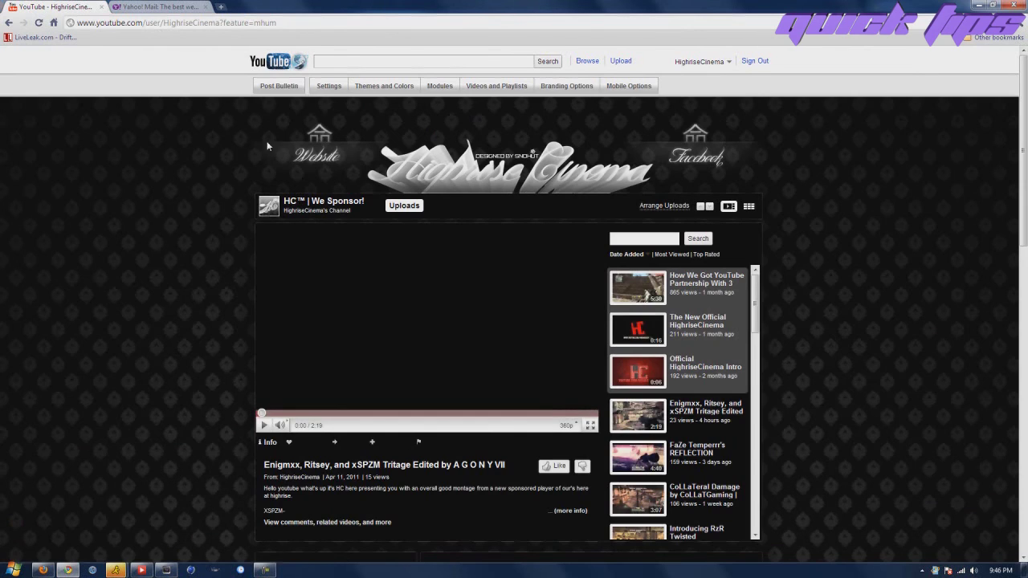
# Return to the YouTube homepage using the logo at the top of the page.
pyautogui.click(267, 65)
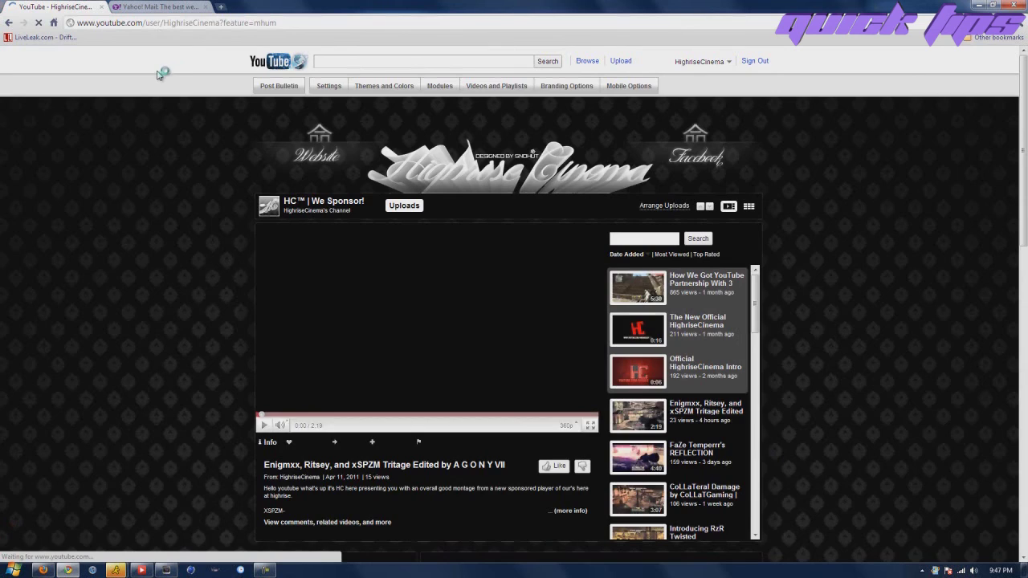